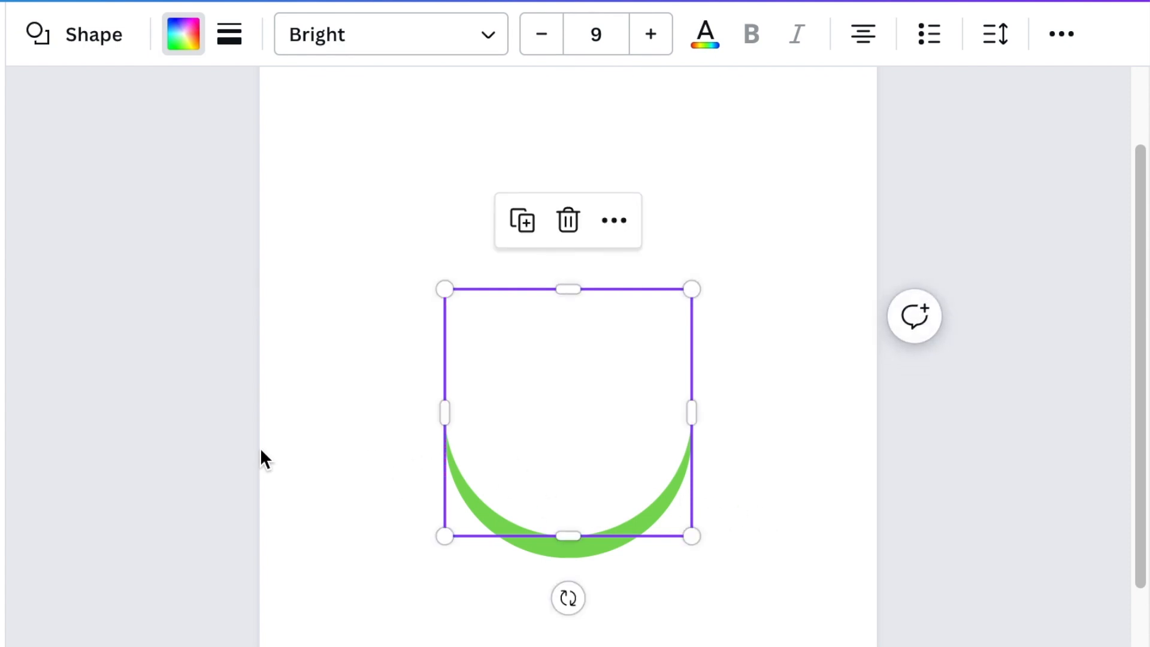
Step: Group the two circles forming the crescent, scale the group down and centre it horizontally on the page
click(1059, 36)
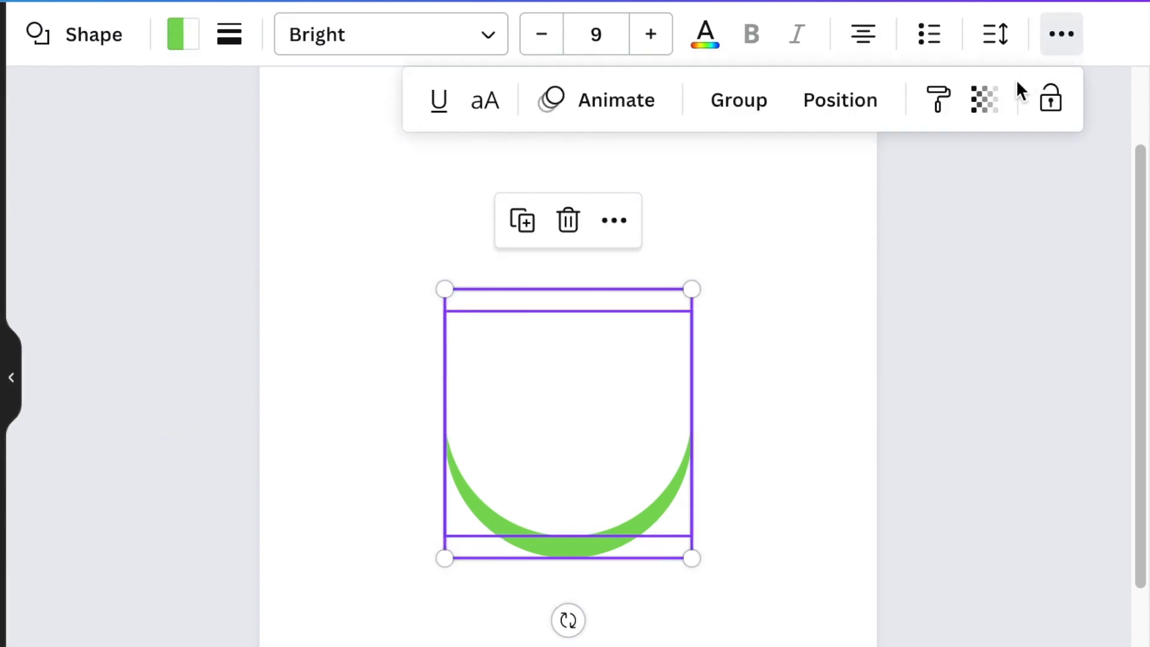
click(734, 100)
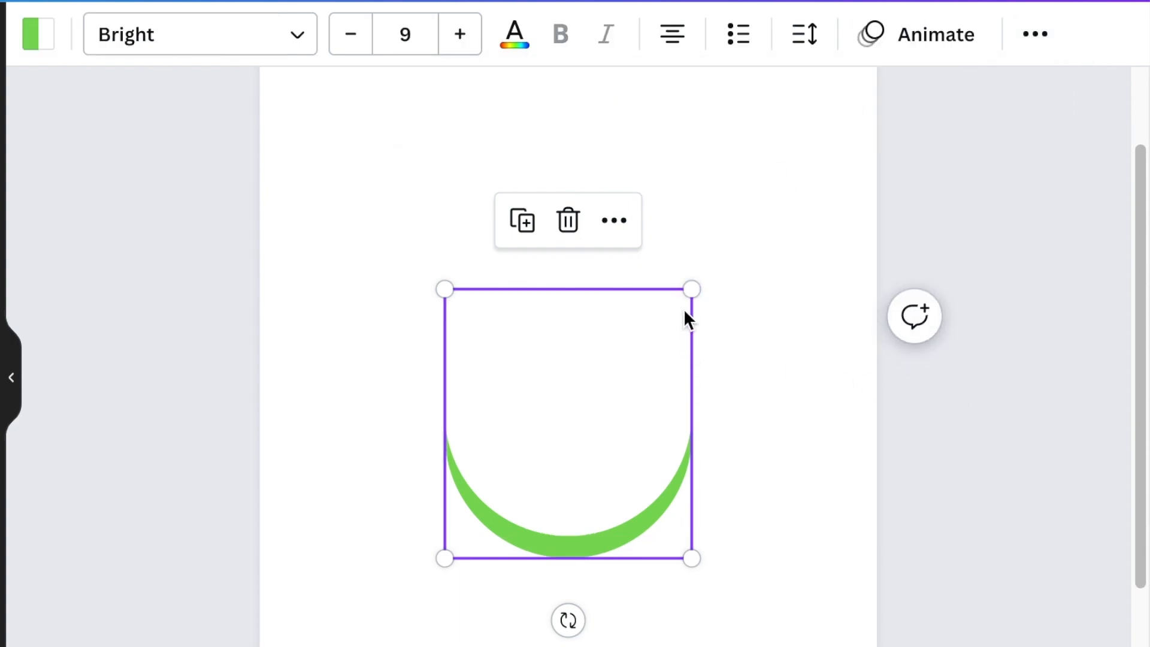
drag(691, 286, 634, 351)
drag(609, 465, 575, 442)
click(904, 533)
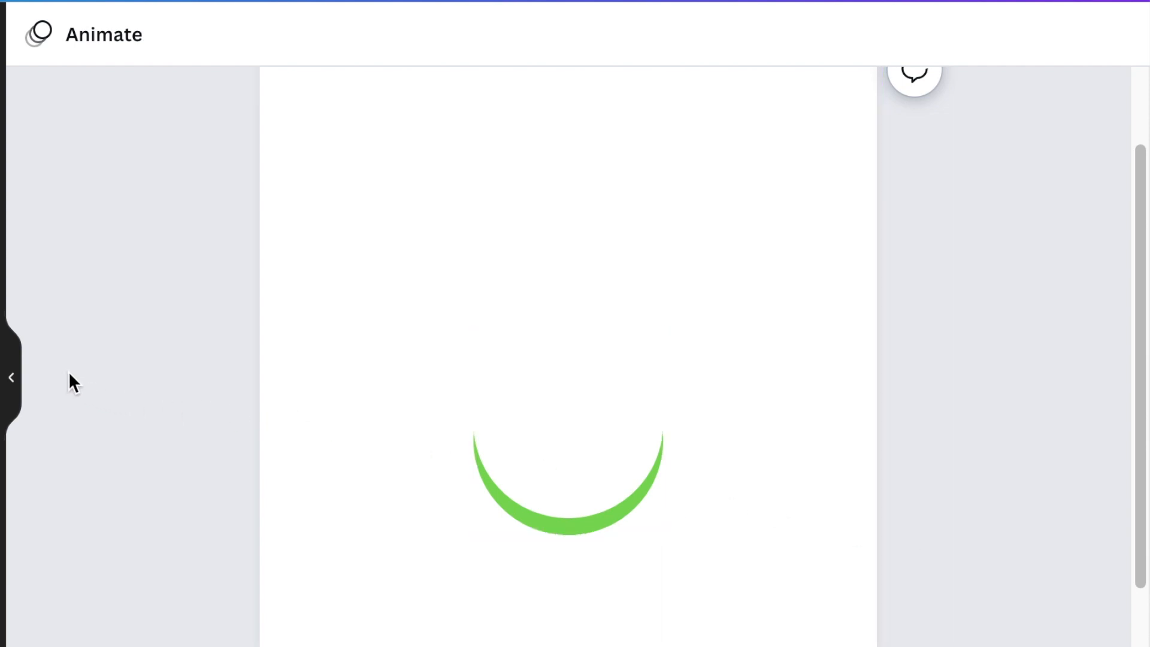
Step: Add a horizontal line above the crescent and colour it the same green
key(l)
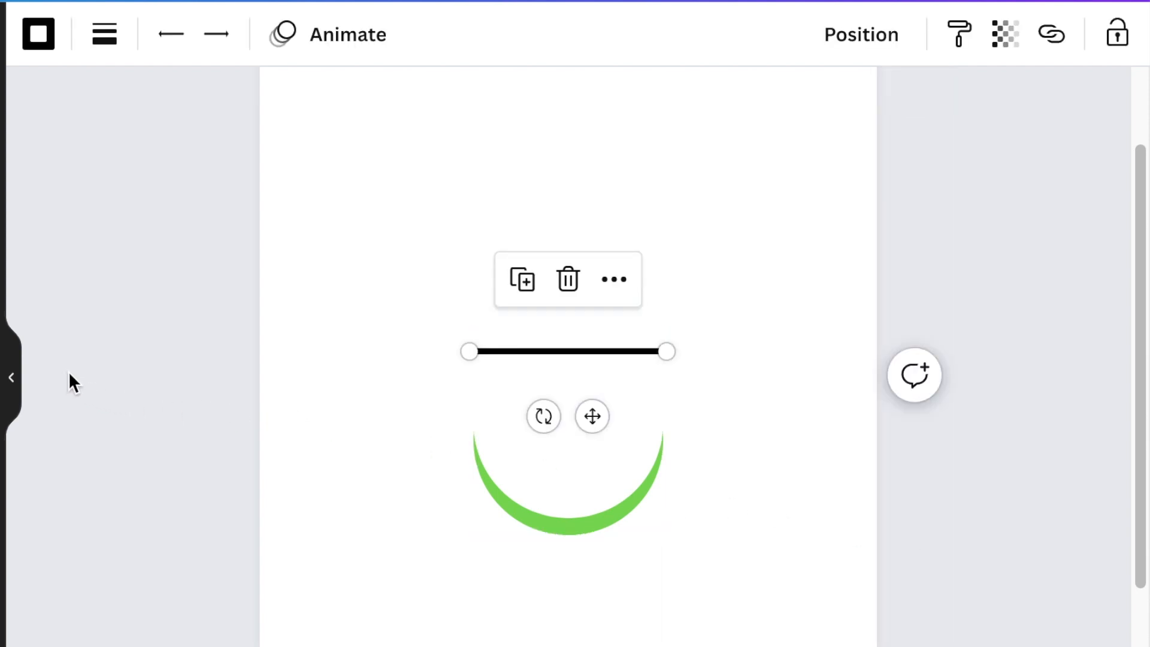
click(49, 37)
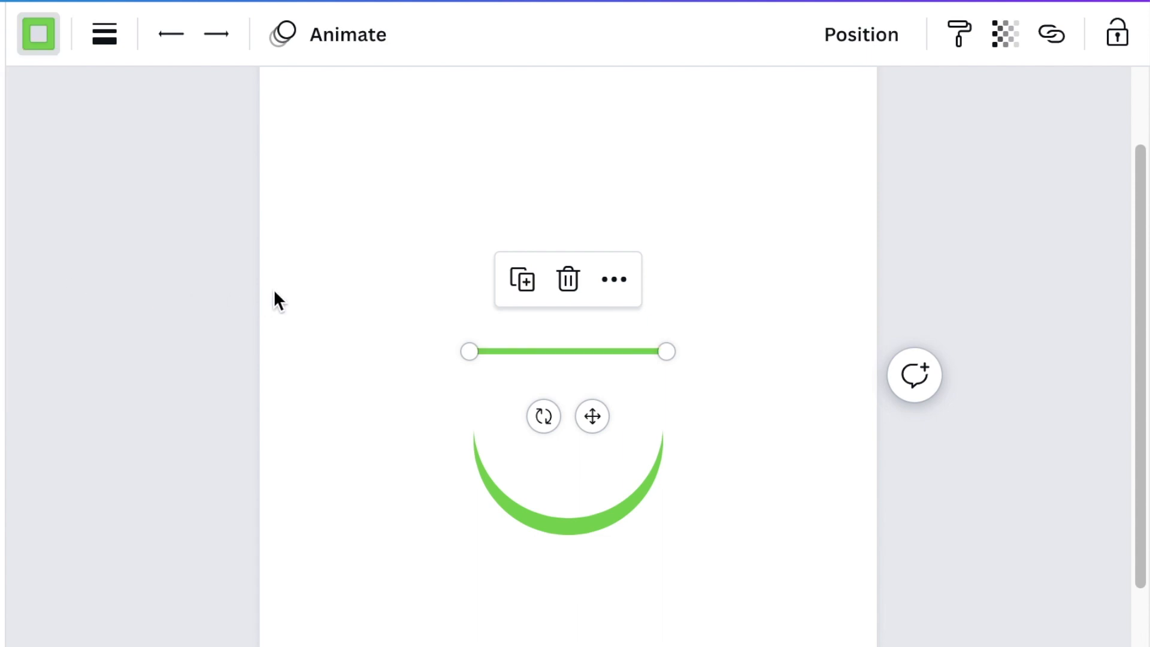
click(109, 42)
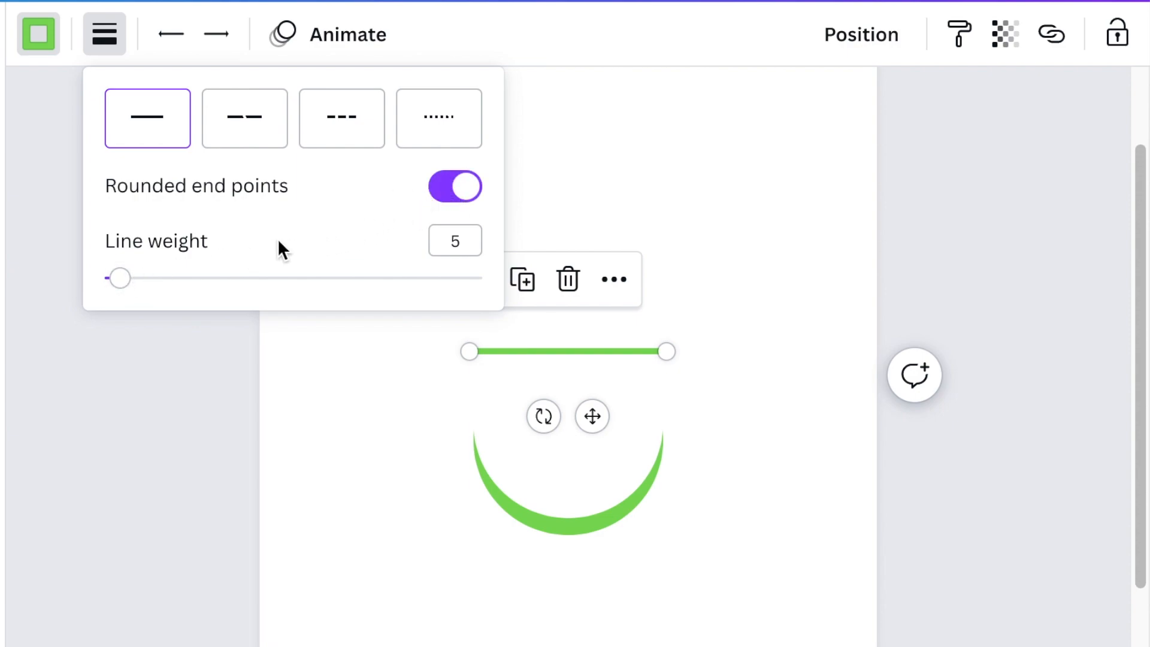
click(118, 351)
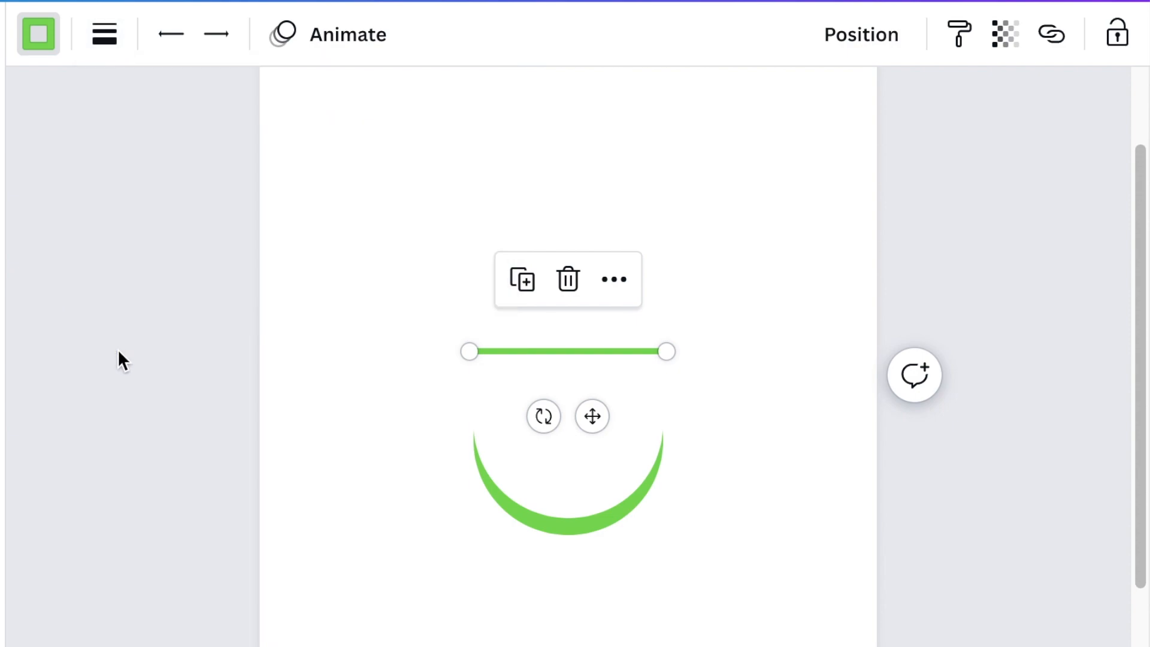
click(944, 289)
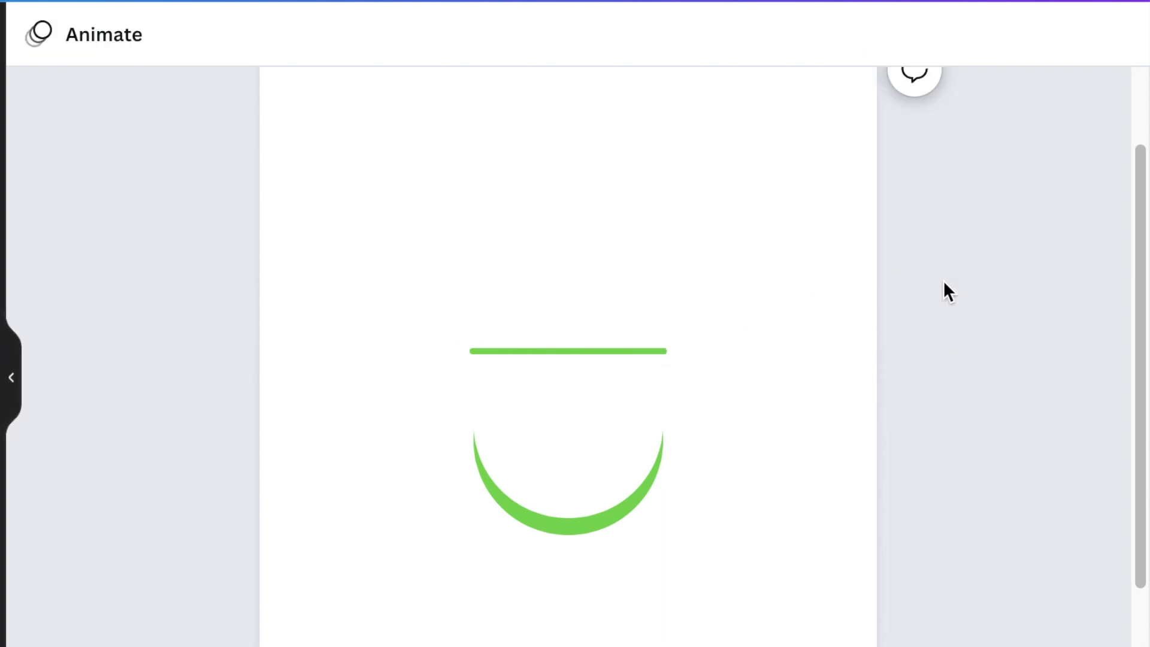
Step: Turn the green line upright and lengthen it so it stands on the middle of the crescent
click(584, 356)
drag(543, 416, 422, 353)
click(1027, 494)
Step: Set the vertical line's weight to 2
click(568, 270)
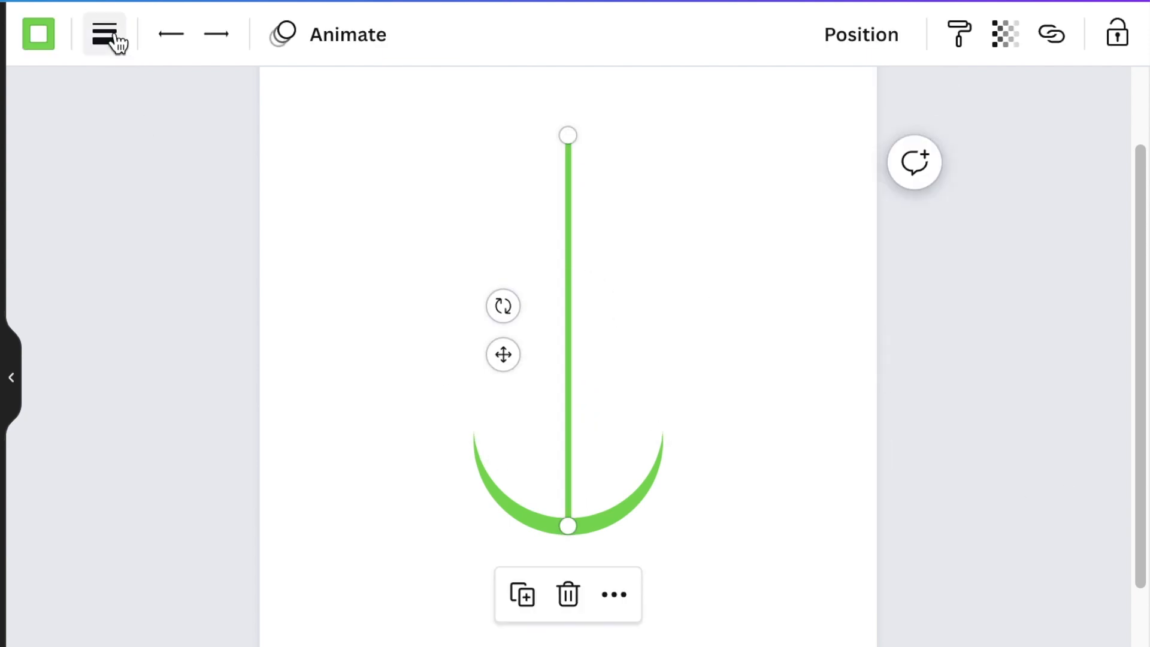
click(104, 34)
drag(121, 280, 114, 280)
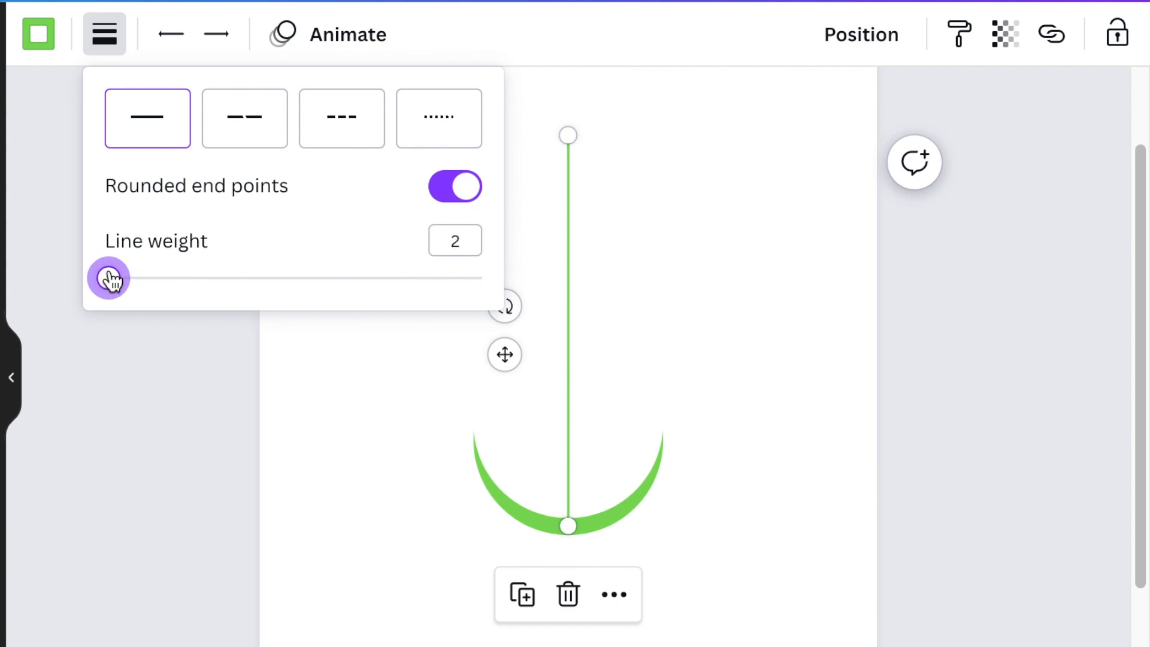
click(106, 388)
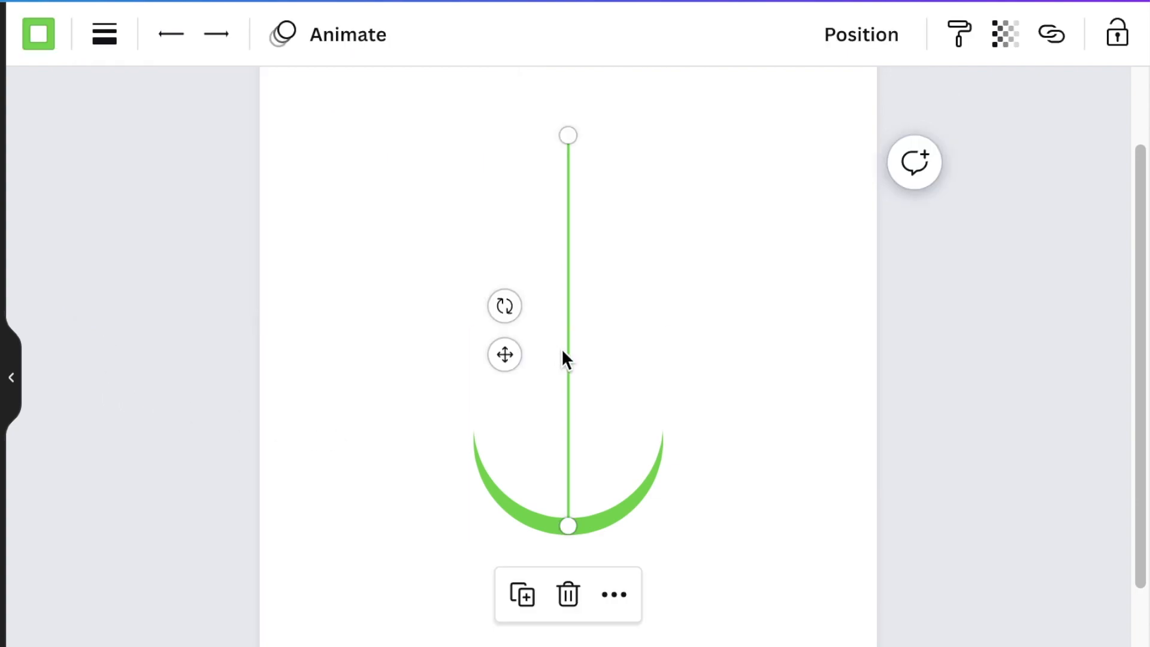
Step: Duplicate the vertical line, place the copy just right of centre and shorten it to about 300 so it ends on the crescent
click(522, 595)
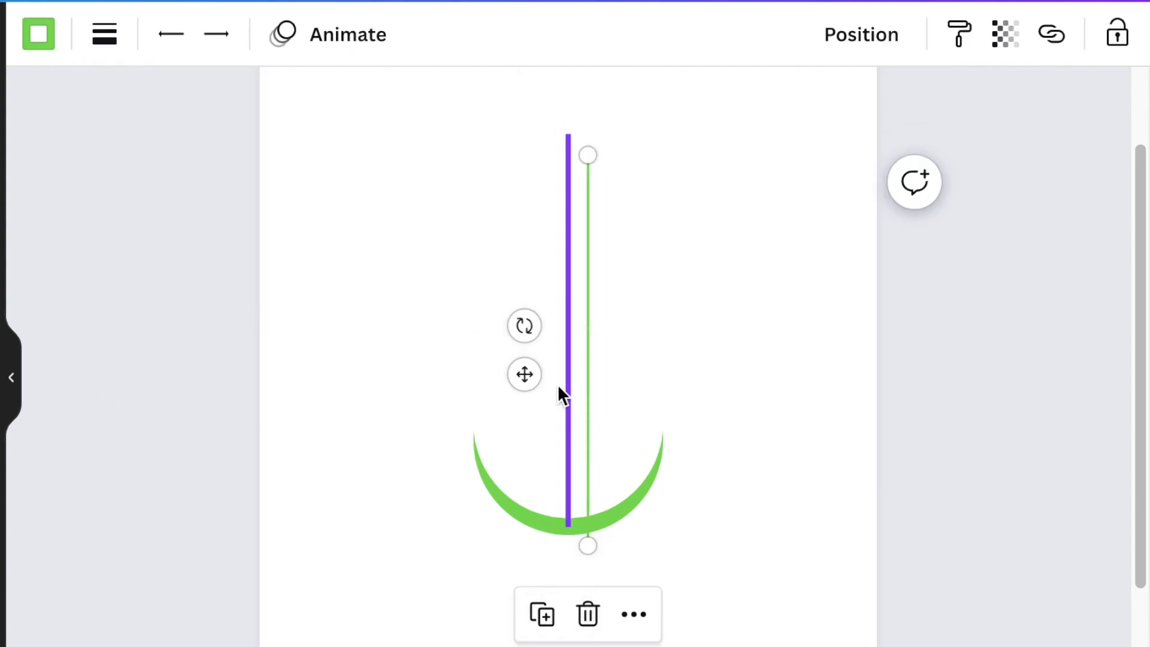
drag(532, 378, 537, 367)
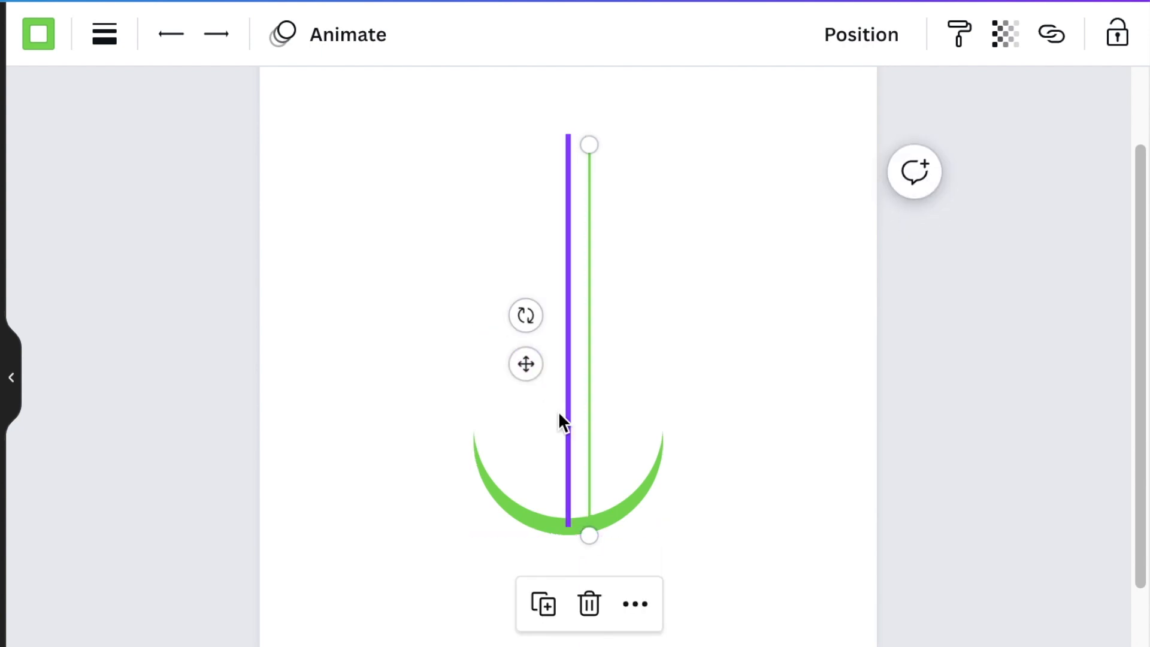
click(993, 422)
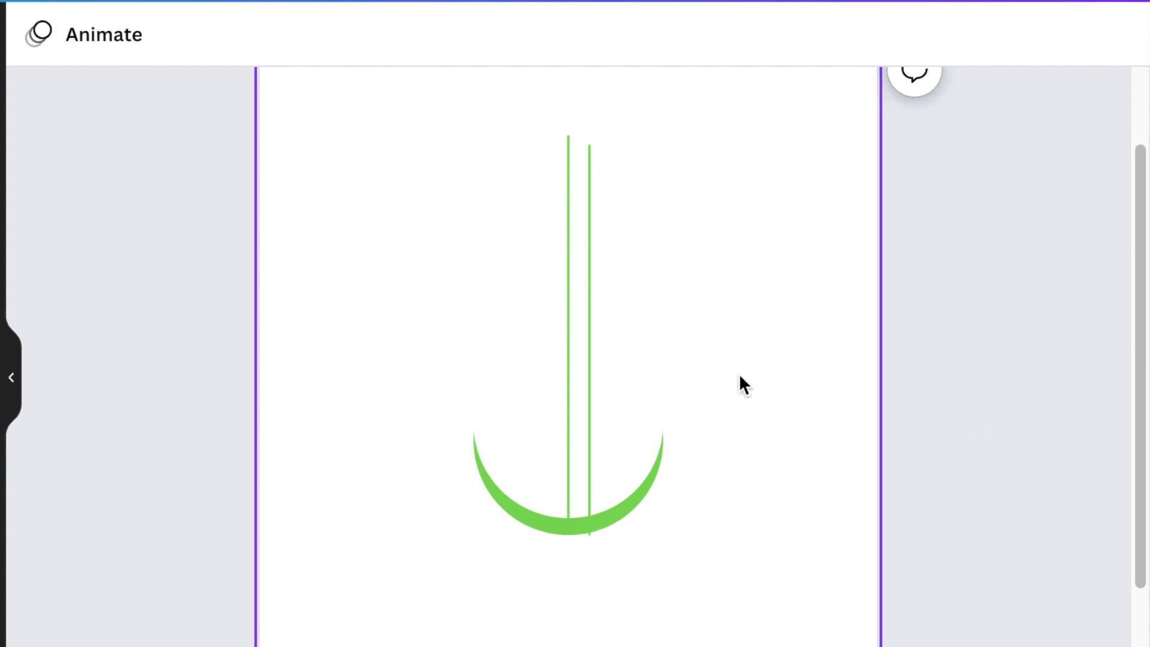
click(592, 350)
drag(589, 534, 587, 523)
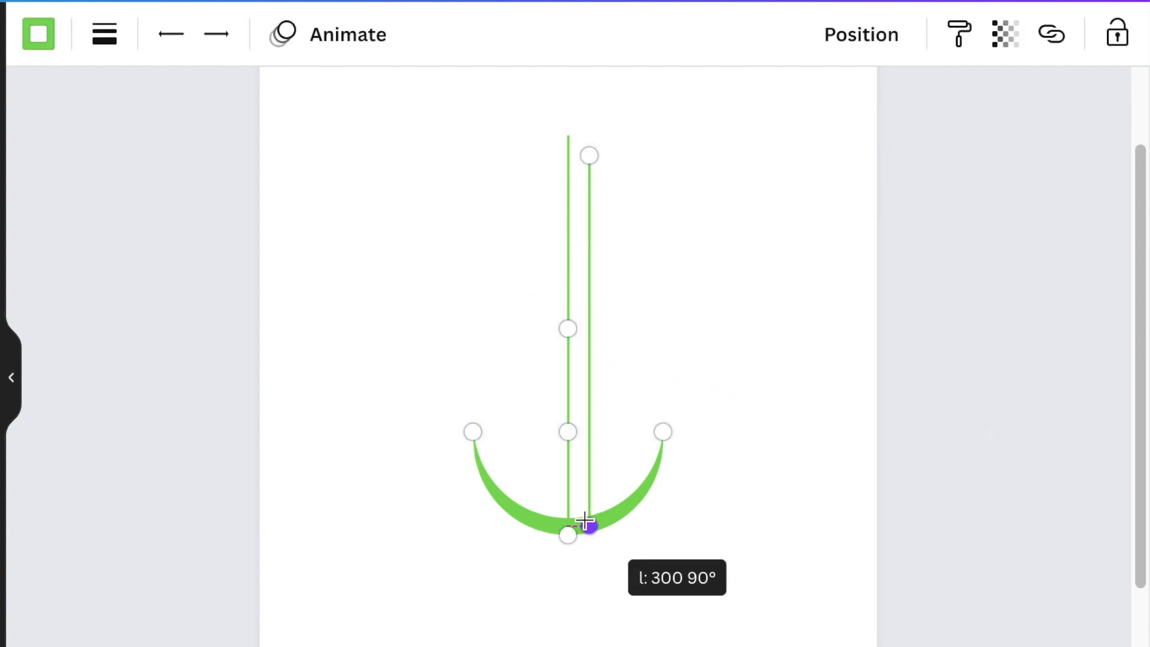
Step: Duplicate the shorter line and move the copy to the mirrored spot just left of the centre line
key(ctrl+d)
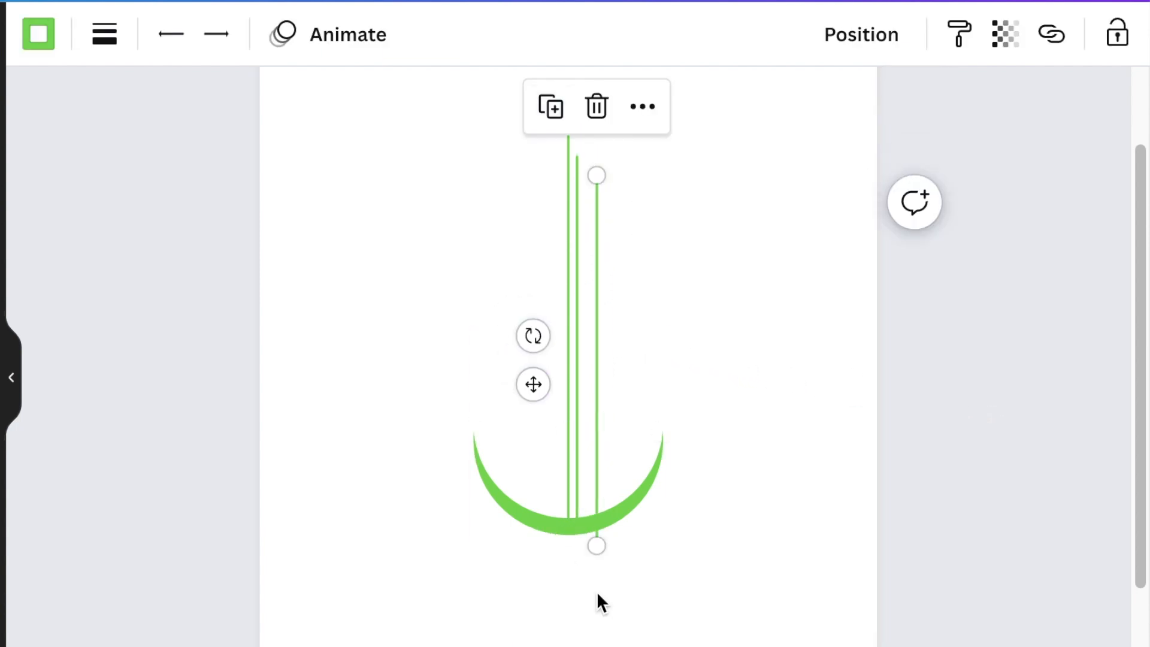
key(shift+Left)
key(shift+Left)
key(shift+Left)
key(shift+Left)
key(shift+Left)
key(shift+Left)
key(shift+Left)
key(shift+Up)
key(shift+Up)
key(shift+Up)
key(Right)
key(Right)
key(Right)
key(Right)
Step: Duplicate the first line right of centre as a second, lower one beside it and trim its lower end to the crescent
click(576, 497)
key(ctrl+d)
key(shift+Left)
key(shift+Left)
drag(586, 546, 584, 525)
Step: Duplicate the first line left of centre as a second, lower one beside it, ending on the crescent
click(559, 419)
key(ctrl+d)
drag(513, 382, 485, 385)
drag(550, 545, 551, 526)
Step: Add a third, lower line on the right half from a copy of the second, with its lower end on the crescent
click(586, 328)
key(ctrl+d)
mouse_move(607, 328)
mouse_down()
mouse_move(616, 318)
mouse_move(596, 322)
mouse_up()
click(979, 425)
drag(594, 540, 594, 525)
click(857, 364)
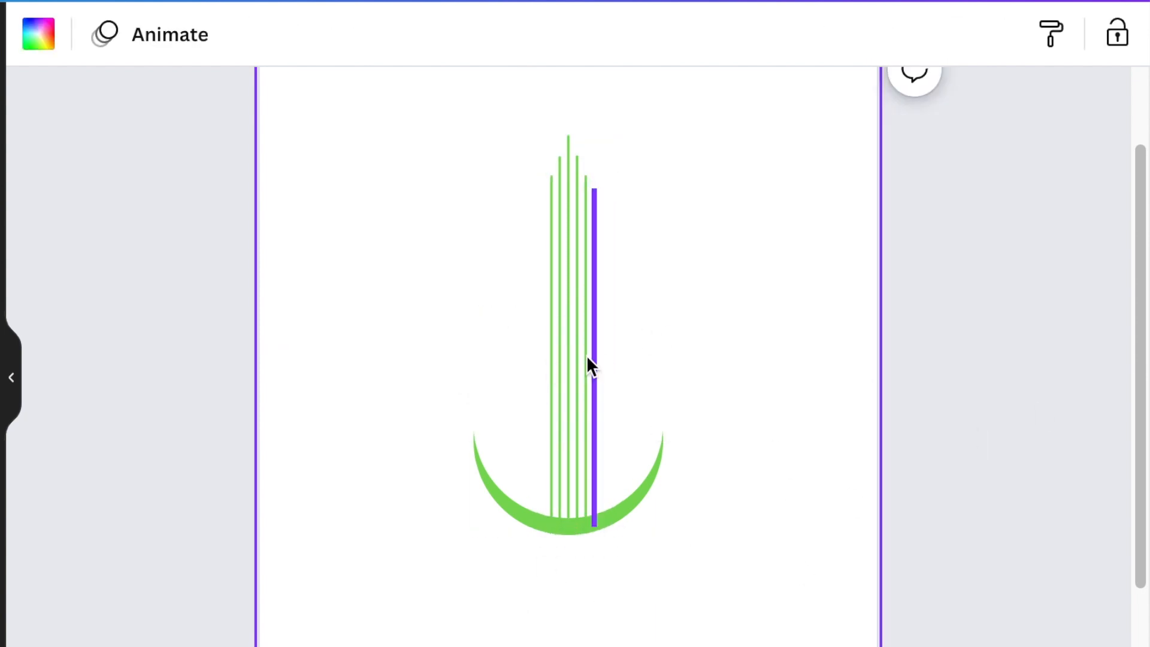
Step: Add a third, lower line on the left half from a copy of the second, matching its counterpart on the right
click(551, 328)
key(ctrl+d)
drag(507, 394, 467, 389)
key(shift+Right)
drag(543, 540, 542, 526)
Step: Add the fourth and fifth lines right of centre by duplicating, stepping each one lower and trimming it to the crescent
click(594, 353)
key(ctrl+d)
drag(550, 402, 540, 401)
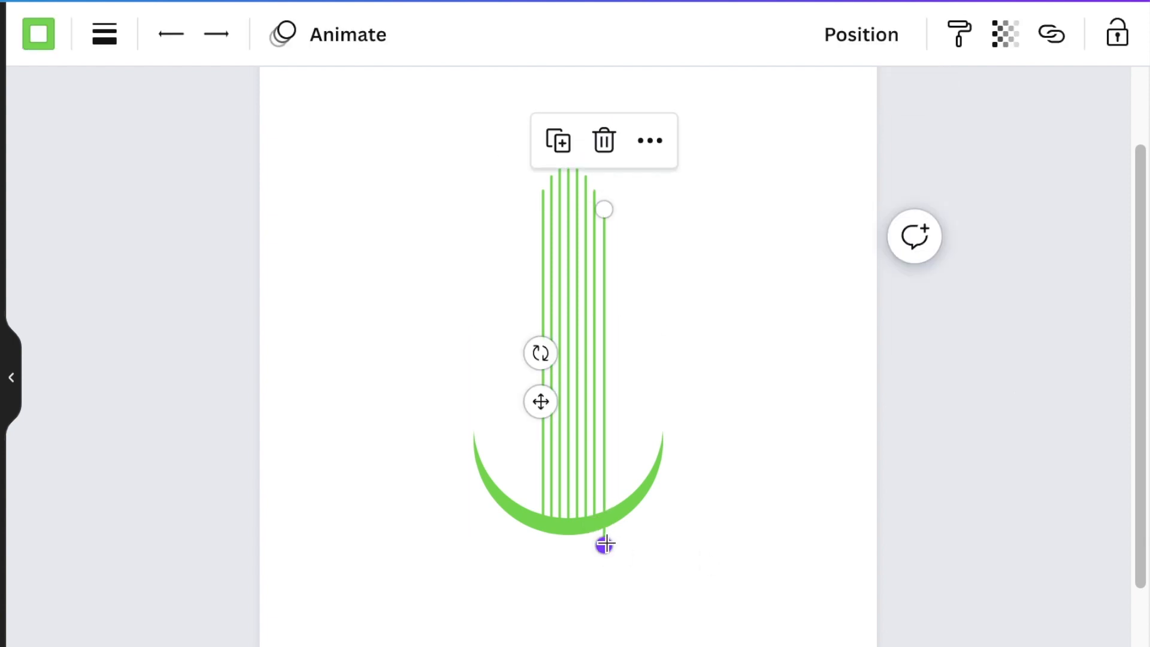
drag(604, 544, 604, 525)
key(ctrl+d)
key(shift+Up)
drag(562, 401, 550, 411)
drag(614, 544, 613, 525)
Step: Continue the right half with duplicated sixth and seventh lines, each lower than the previous one and trimmed to the crescent
key(ctrl+d)
drag(570, 421, 560, 420)
drag(624, 543, 623, 509)
key(ctrl+d)
drag(588, 420, 578, 420)
drag(633, 528, 633, 508)
Step: Complete the right half with duplicated eighth and ninth lines, trimmed to follow the crescent's outer curve
key(ctrl+d)
drag(597, 429, 580, 430)
drag(644, 526, 643, 486)
click(963, 480)
click(644, 360)
key(ctrl+d)
drag(598, 413, 591, 431)
drag(655, 507, 655, 469)
click(893, 476)
Step: Duplicate the six outermost lines of the right half and move the copies beyond the left side of the crescent
scroll(894, 476, down, 1)
scroll(893, 476, up, 2)
drag(724, 445, 602, 432)
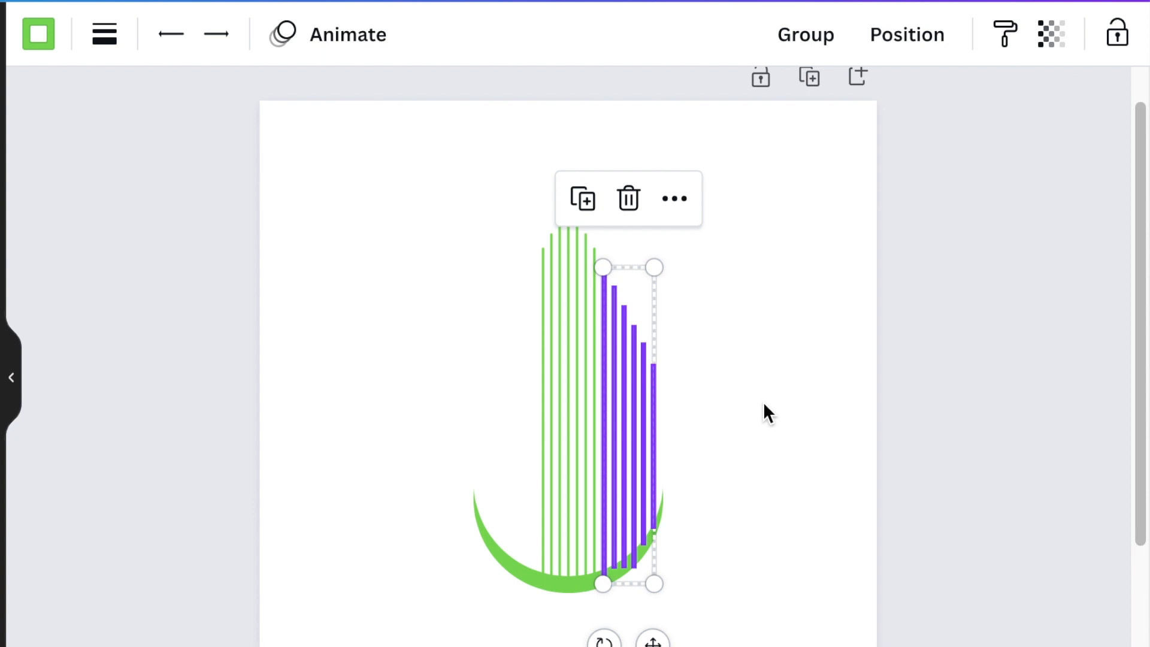
click(591, 212)
drag(671, 644, 397, 590)
Step: Move the six copied lines one by one into mirrored positions on the left half to complete a symmetrical drop shape
click(343, 400)
drag(269, 399, 470, 443)
drag(353, 389, 522, 445)
click(364, 406)
drag(295, 406, 428, 471)
click(373, 414)
click(383, 412)
click(392, 415)
drag(330, 415, 411, 440)
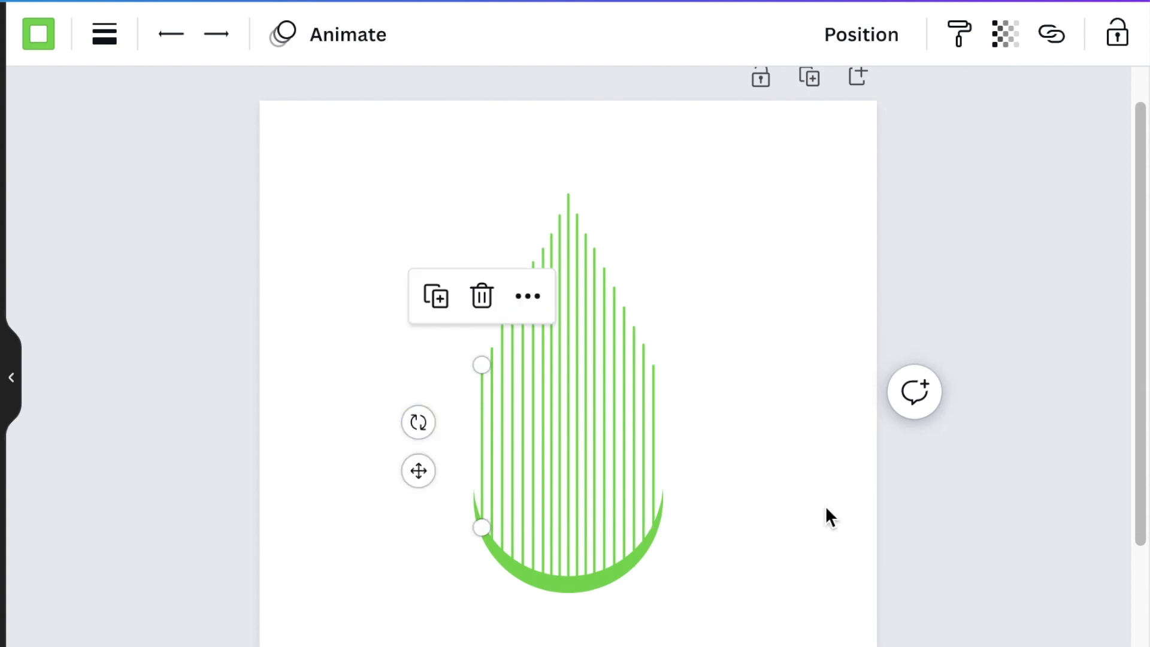
click(831, 519)
scroll(137, 358, down, 3)
scroll(138, 370, up, 1)
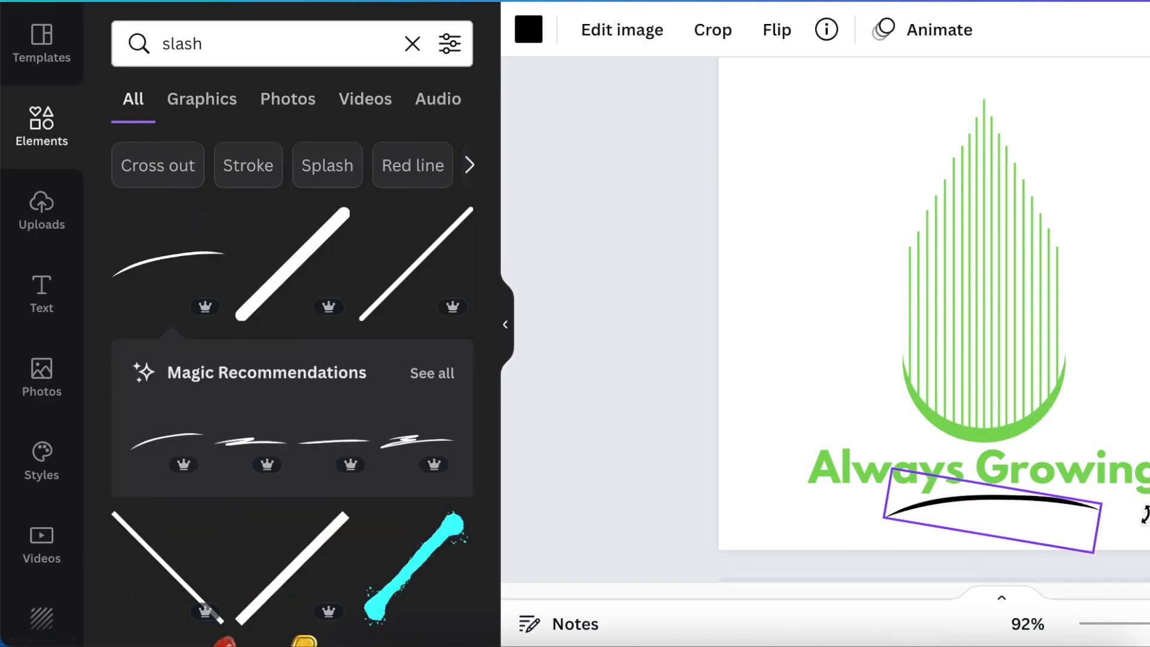
Step: Download the finished logo as a PNG with a transparent background
click(618, 407)
scroll(617, 407, down, 1)
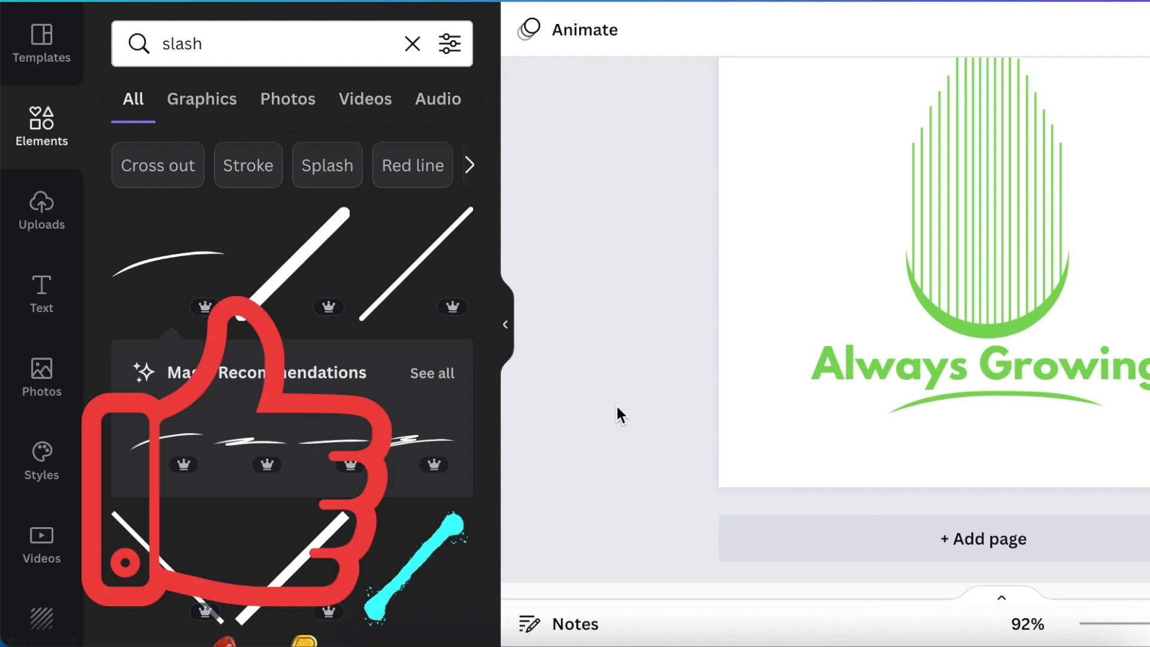
click(1144, 6)
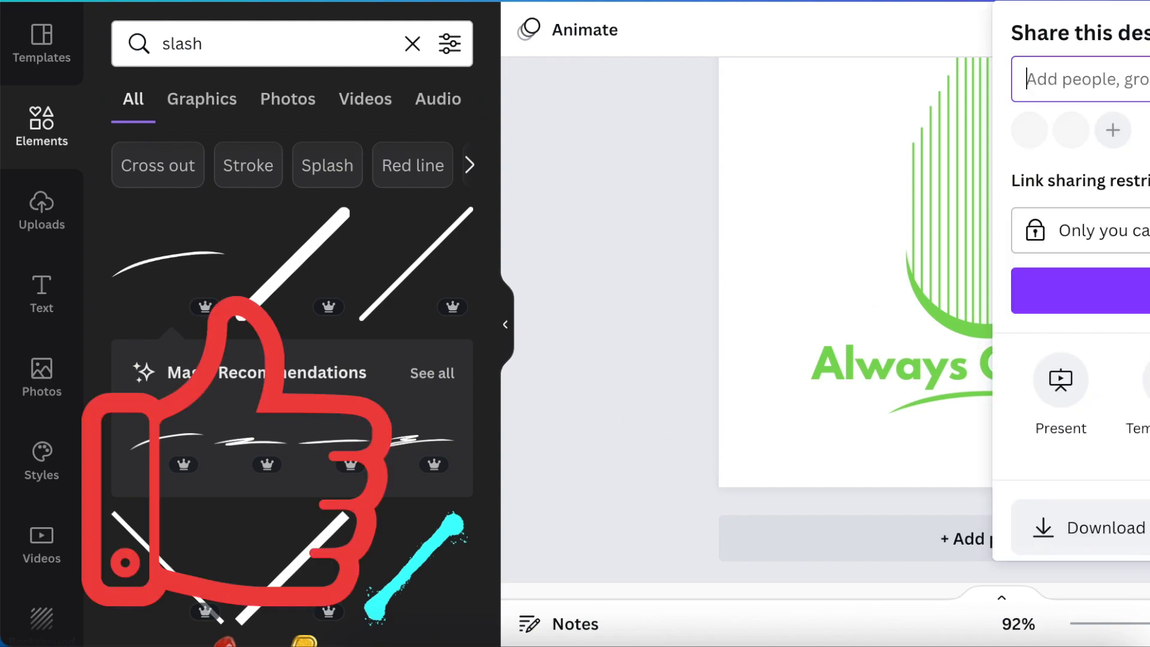
scroll(1078, 359, down, 3)
click(1101, 385)
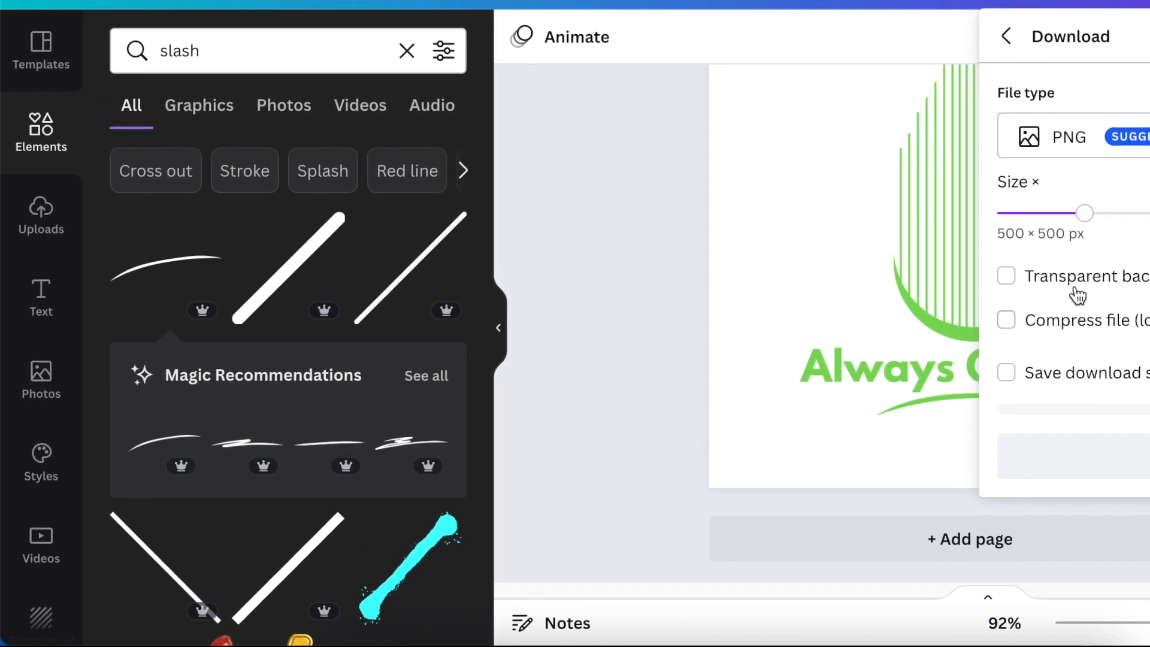
click(1005, 276)
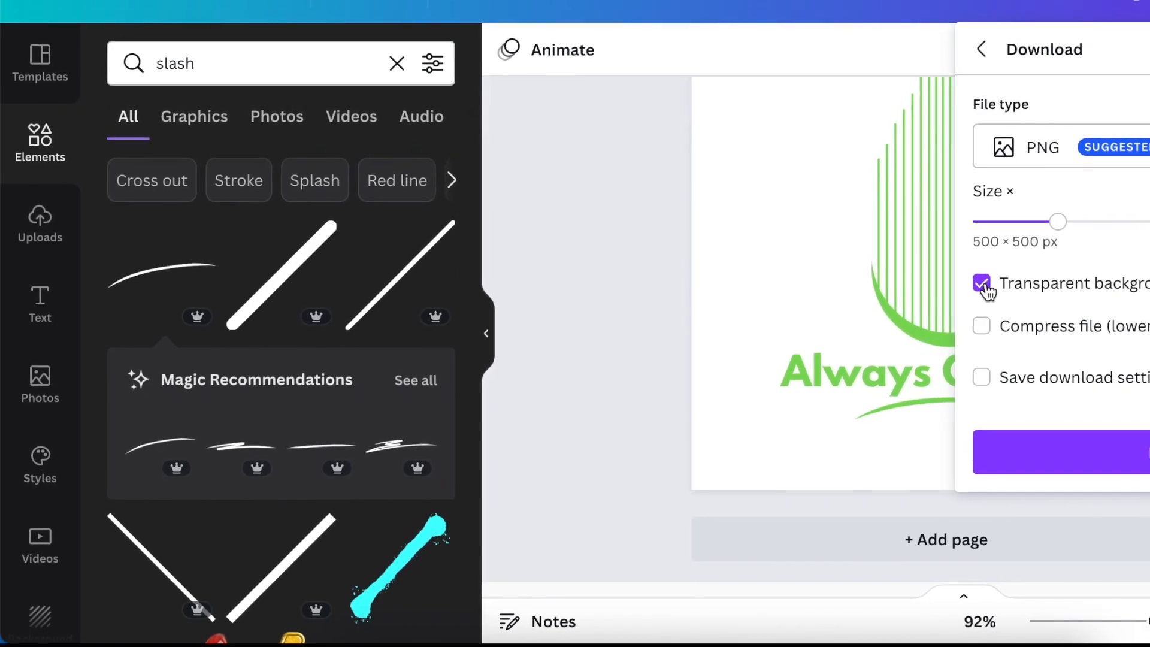
click(1134, 454)
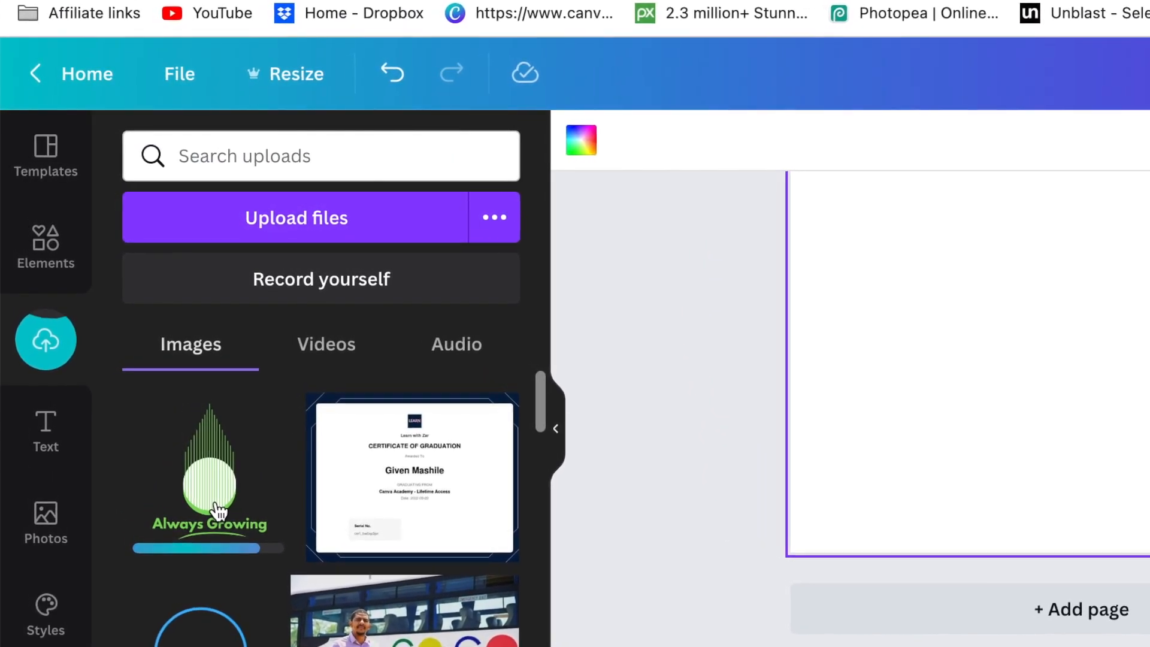
Step: Place the uploaded Always Growing logo on the blank page 2 and scale it to fill the page
click(216, 501)
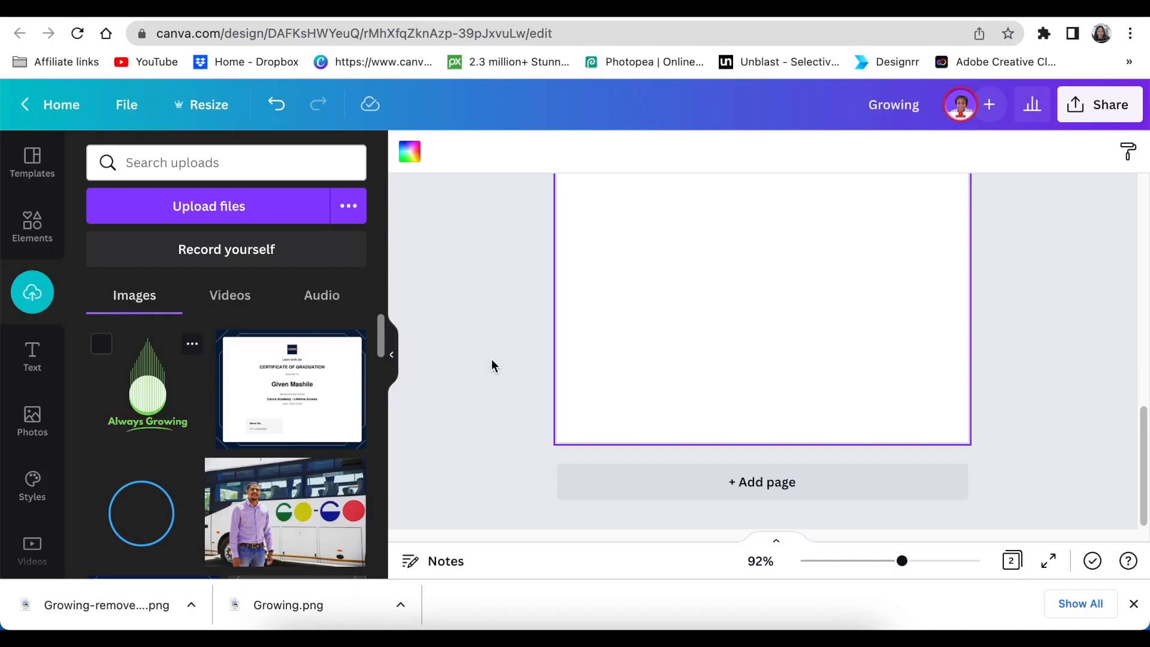
scroll(555, 387, up, 2)
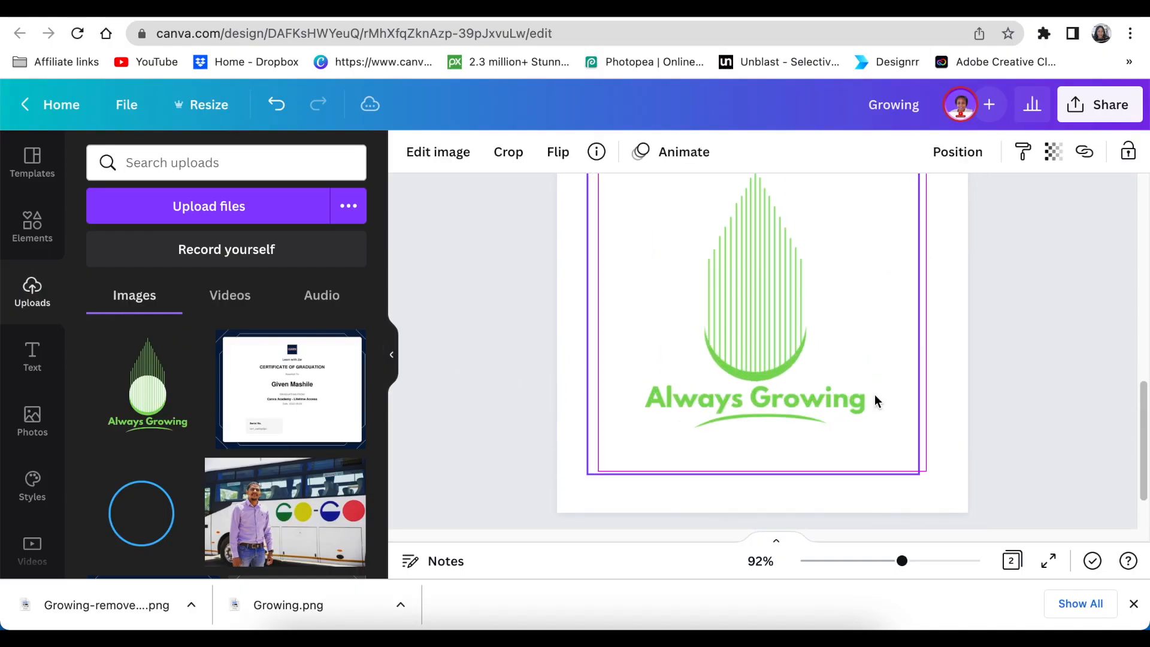
drag(876, 396, 871, 392)
drag(918, 474, 918, 448)
scroll(922, 449, up, 3)
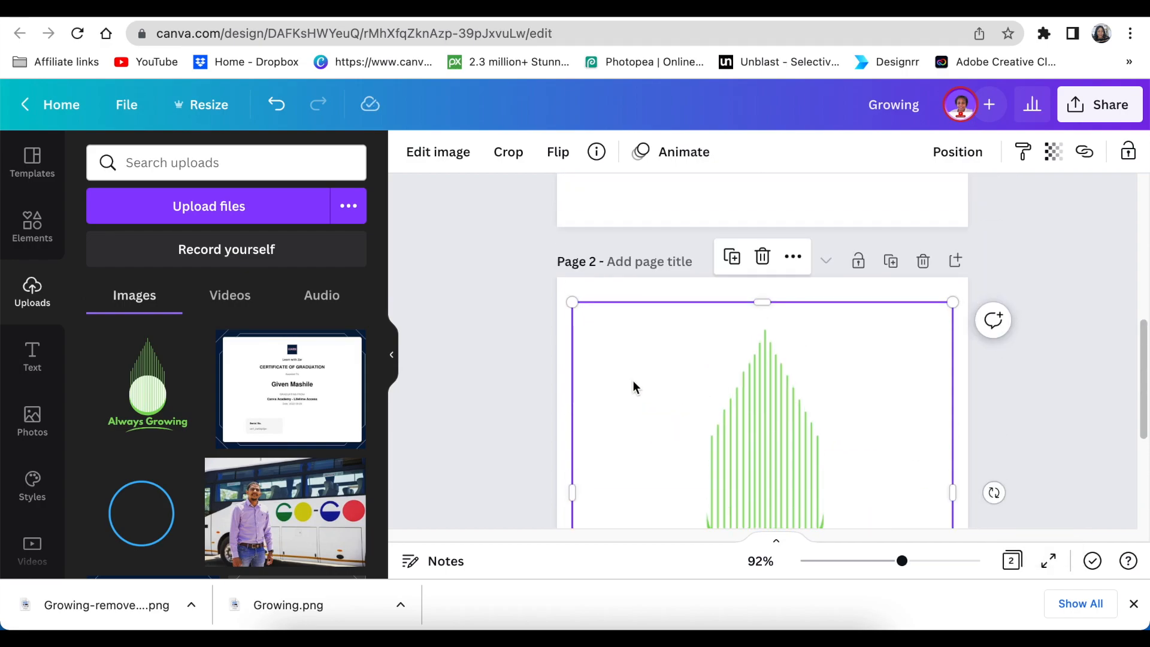
drag(571, 299, 547, 277)
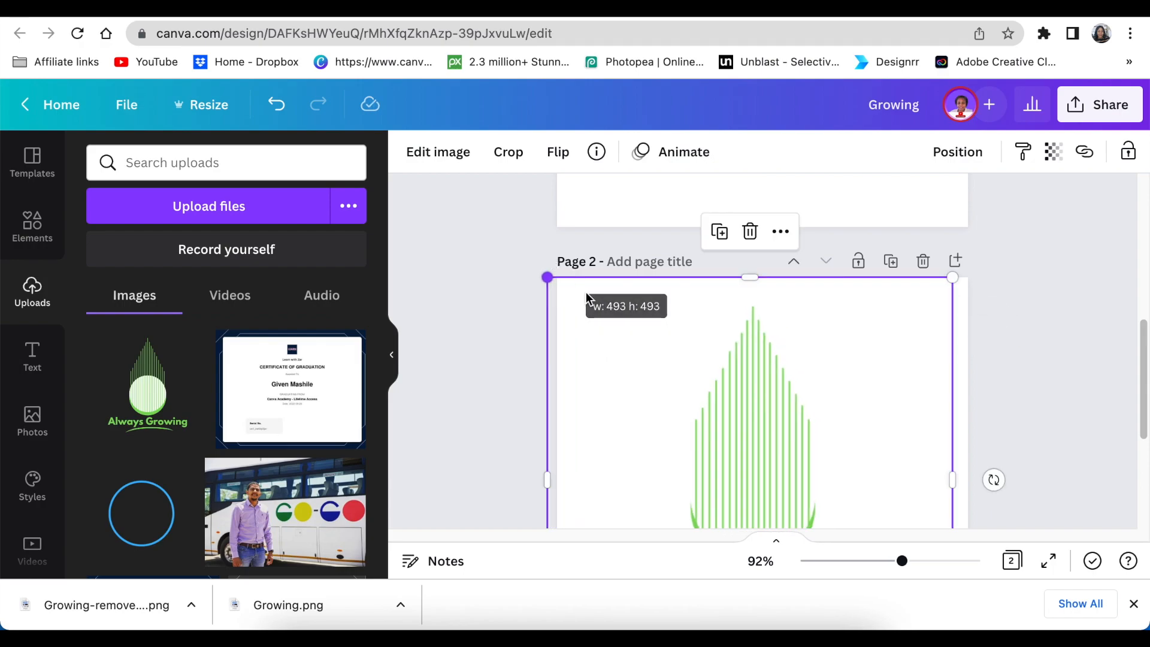
drag(640, 322, 634, 321)
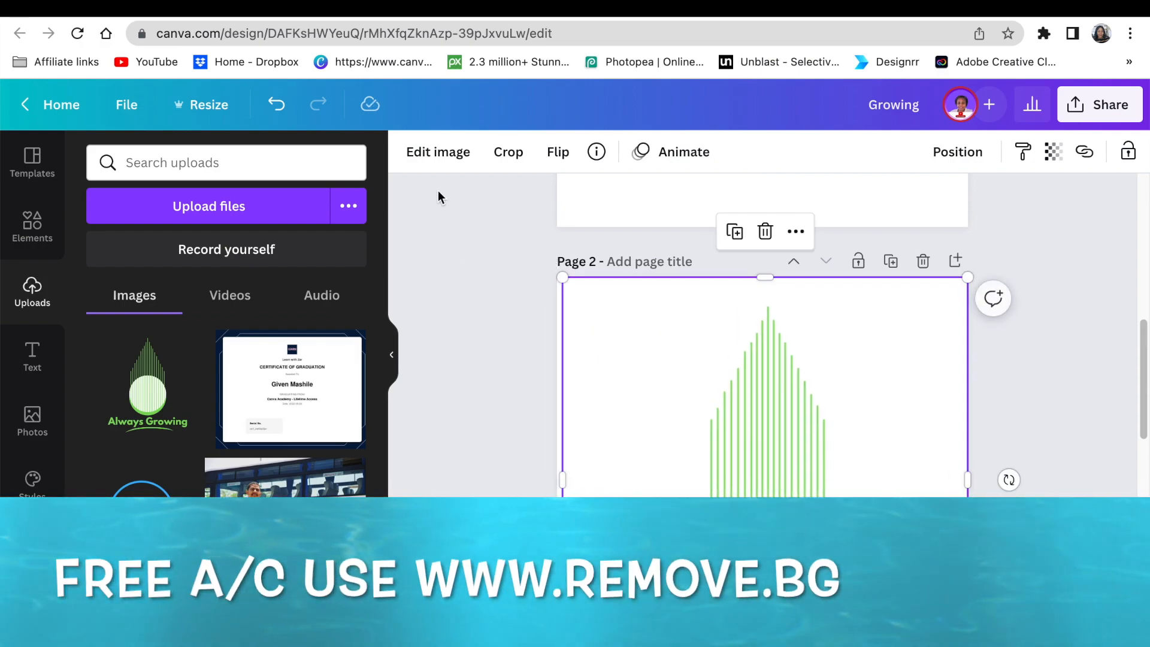
Step: Remove the background of the logo image with BG Remover and apply the result
click(427, 154)
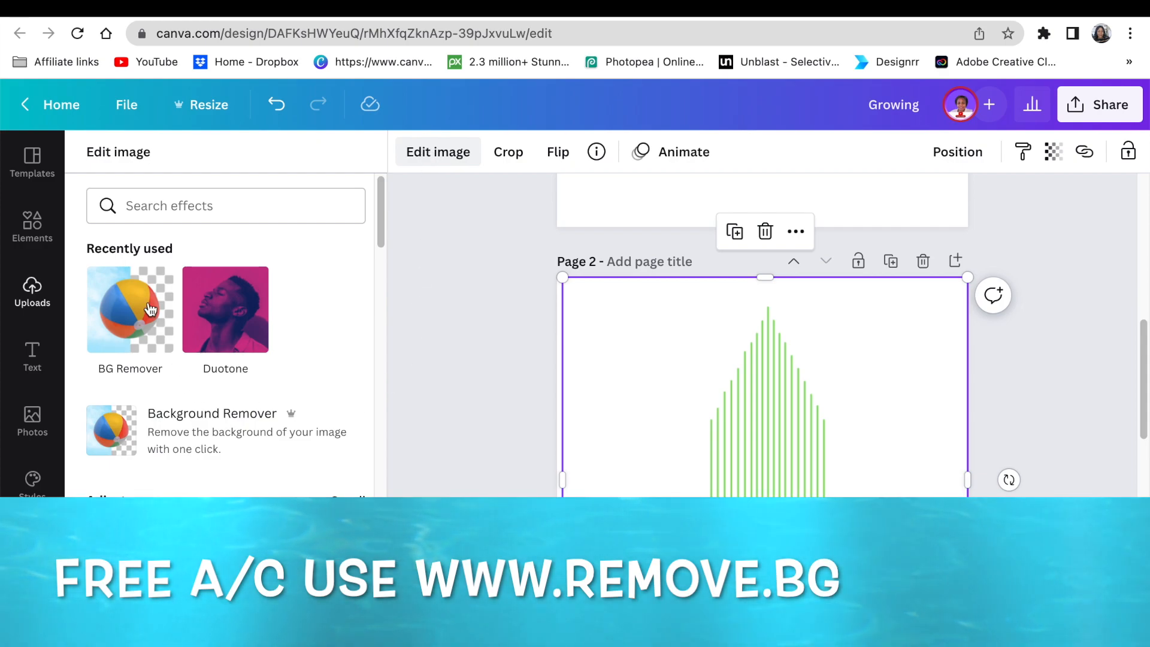
click(149, 306)
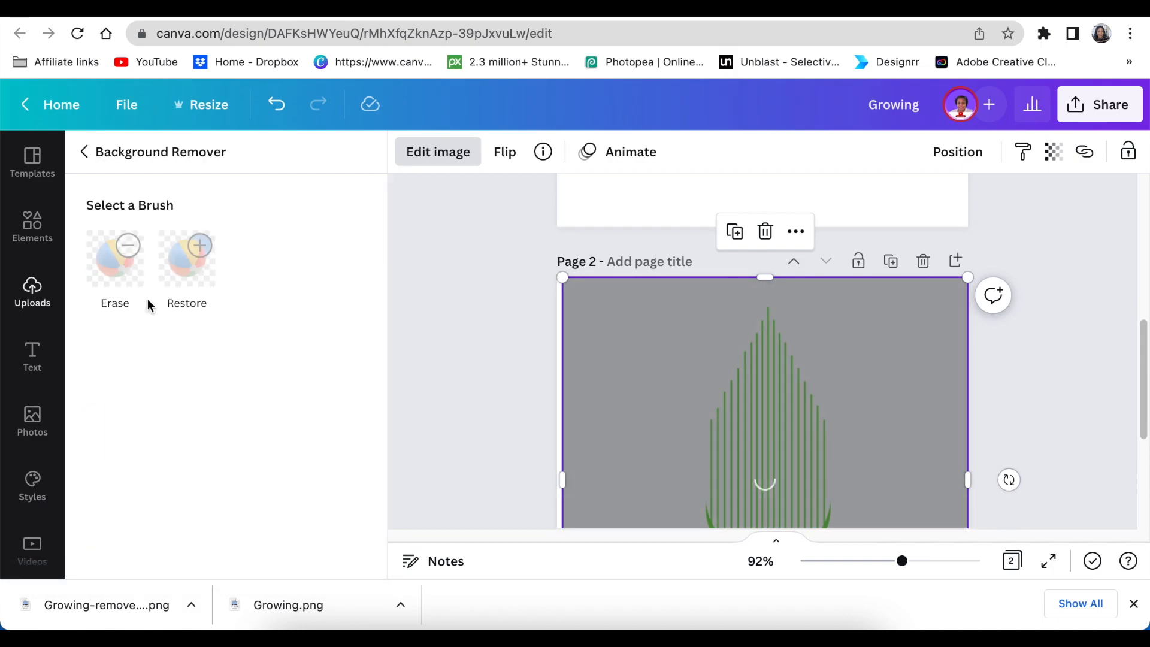
scroll(738, 367, down, 3)
click(322, 549)
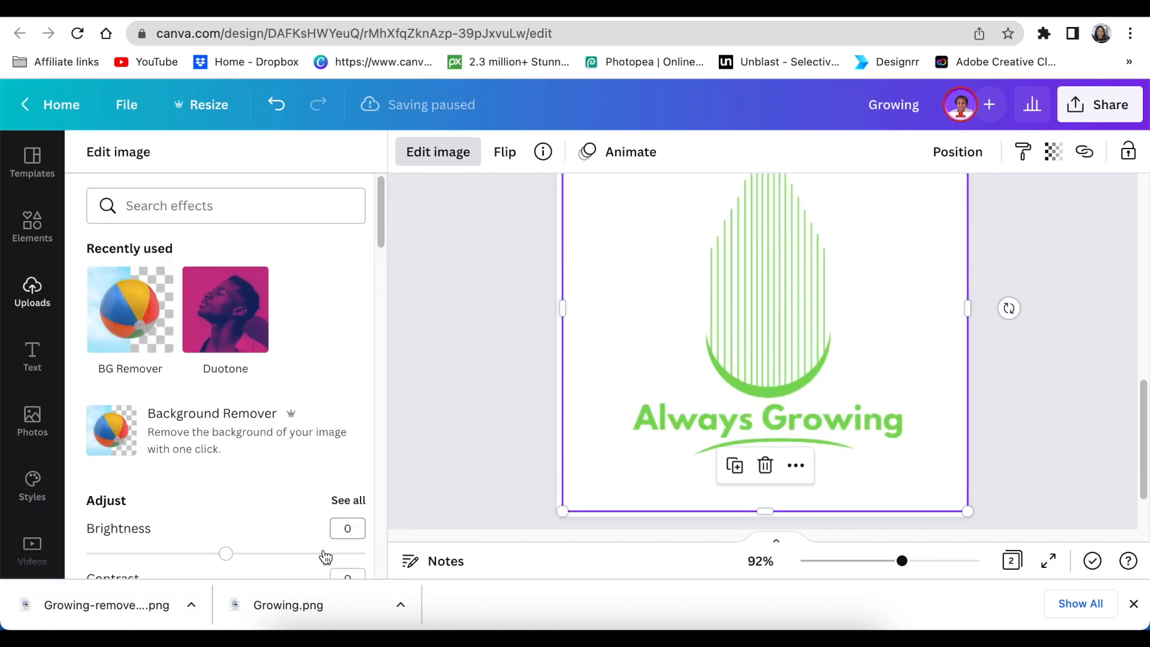
Step: Download the design with the background-removed logo as a PNG
click(1062, 103)
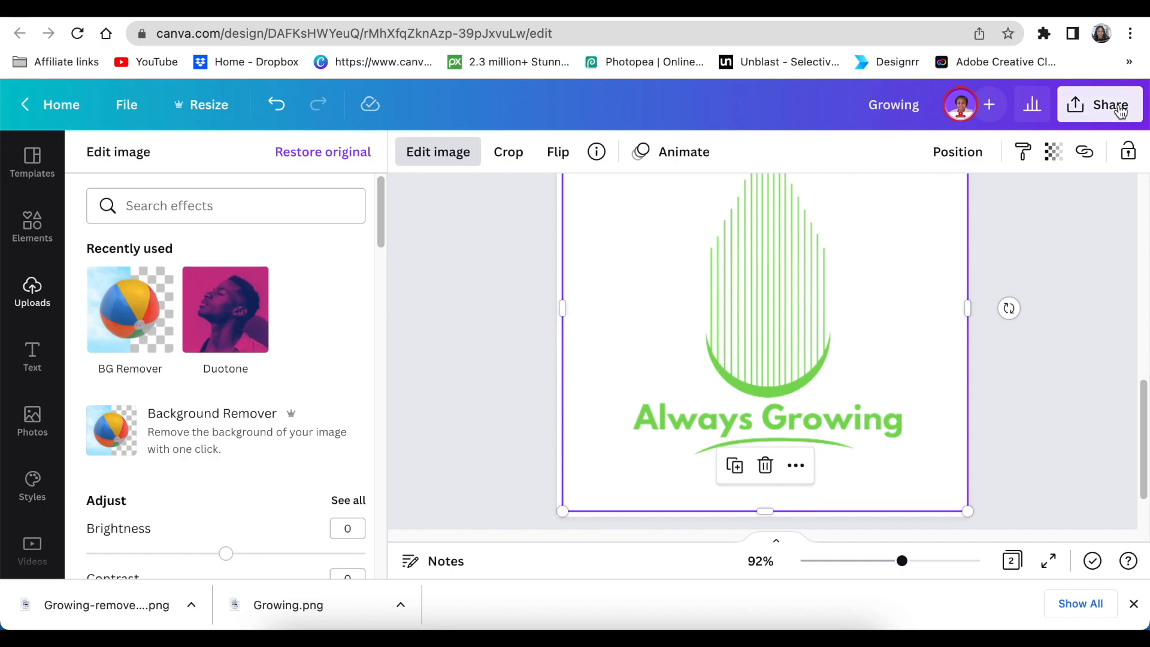
scroll(979, 320, down, 3)
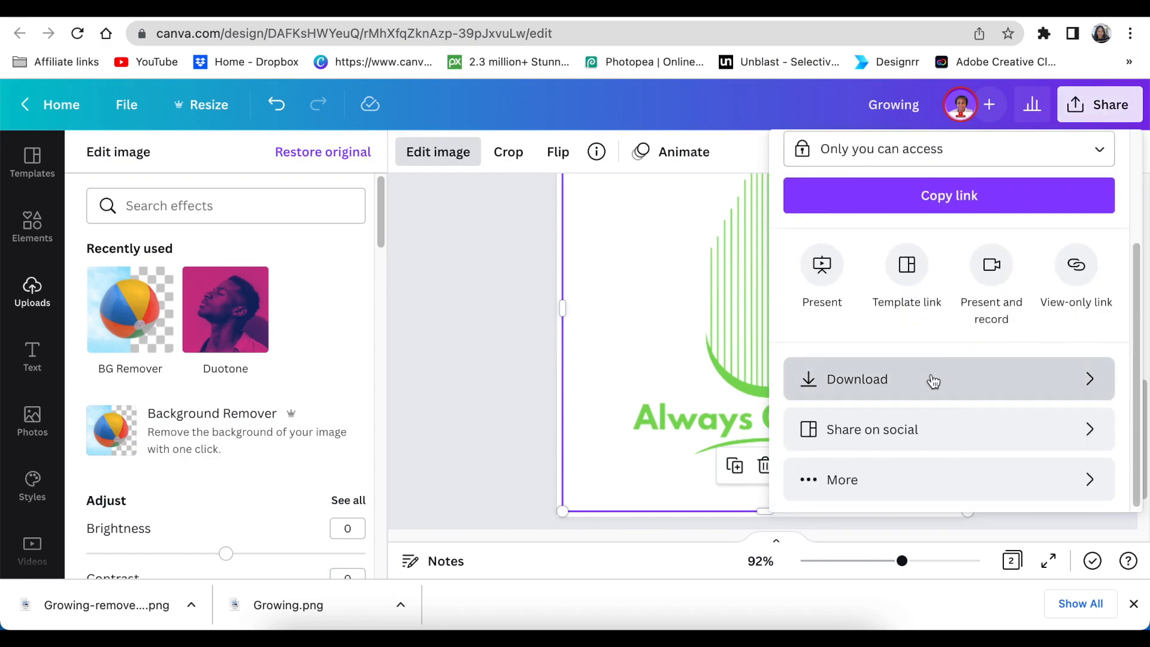
click(932, 380)
click(982, 467)
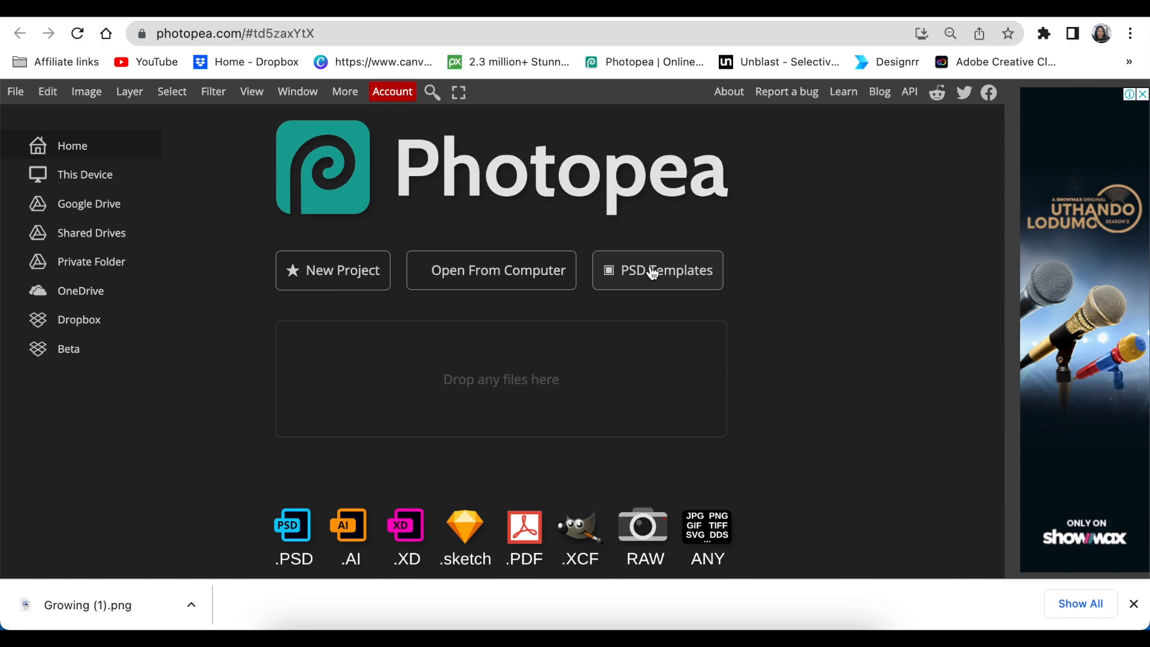
Step: Switch to Photopea and open the first black logo mockup by GraphicsFamily from the Mockups category of the PSD templates
click(652, 273)
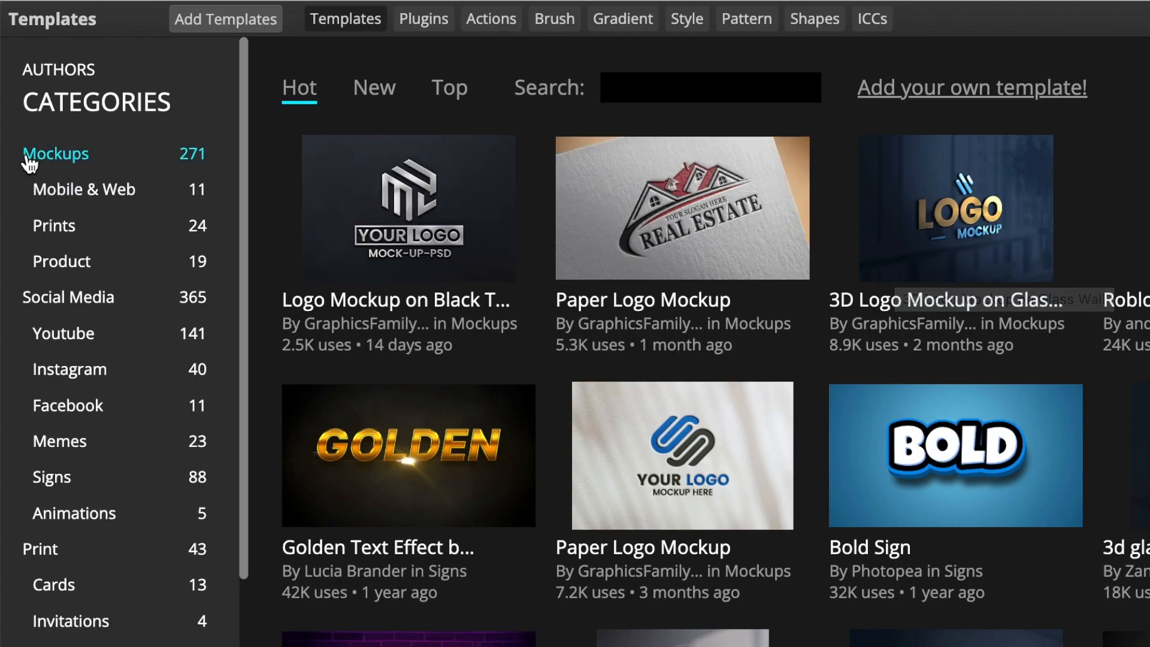
click(71, 161)
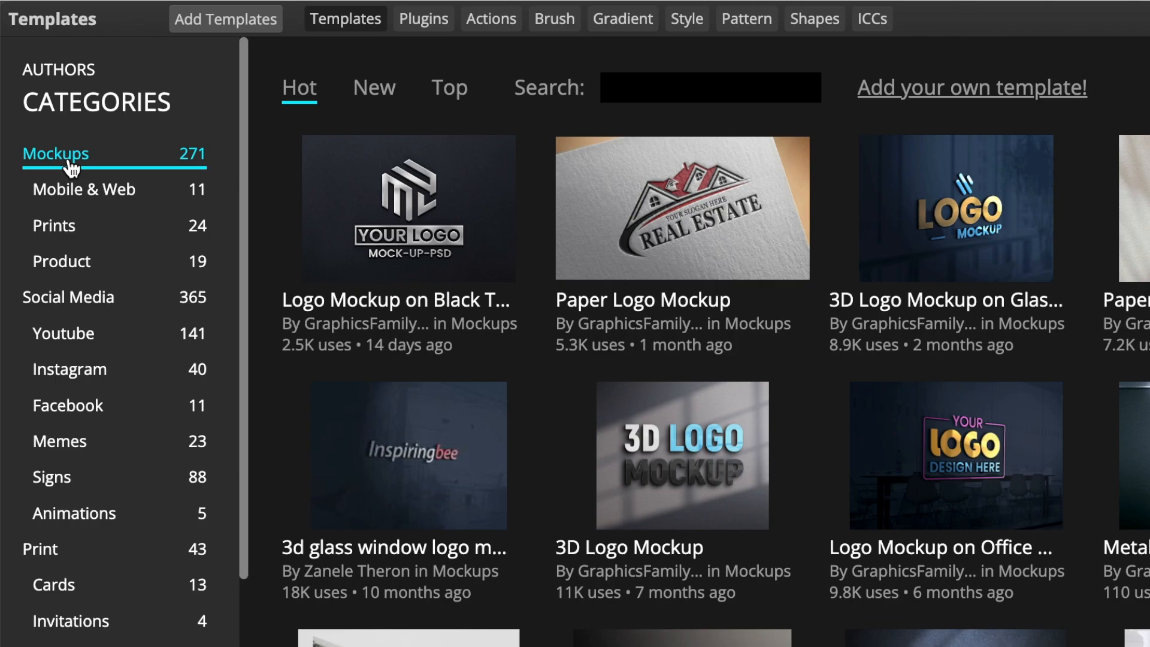
click(408, 309)
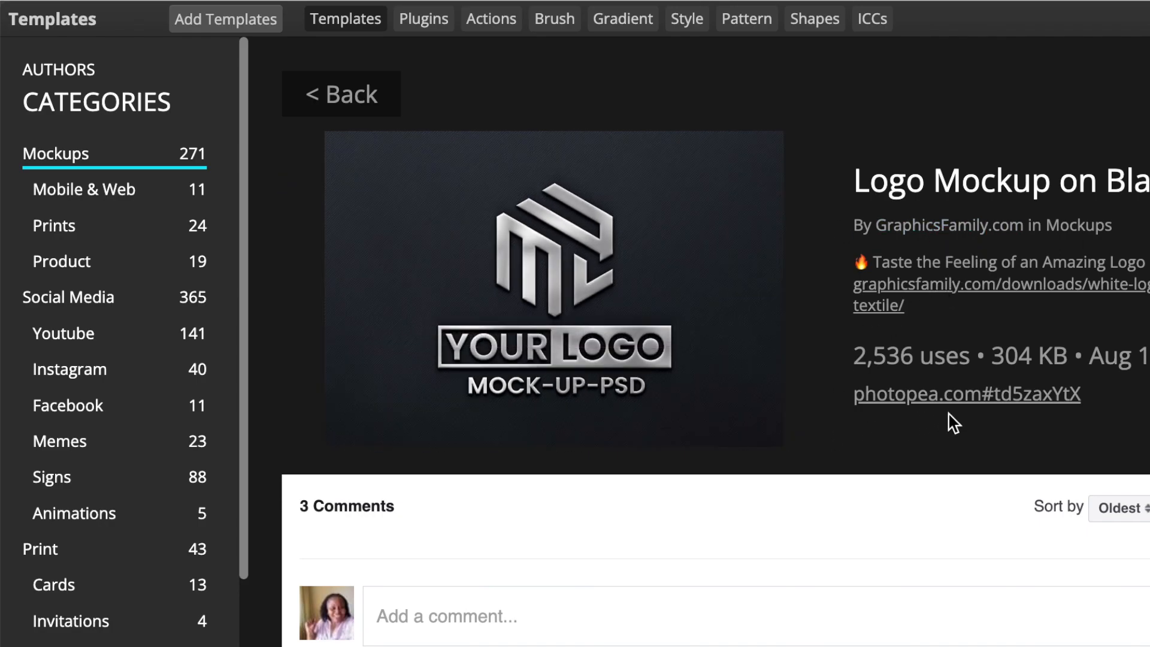
click(942, 397)
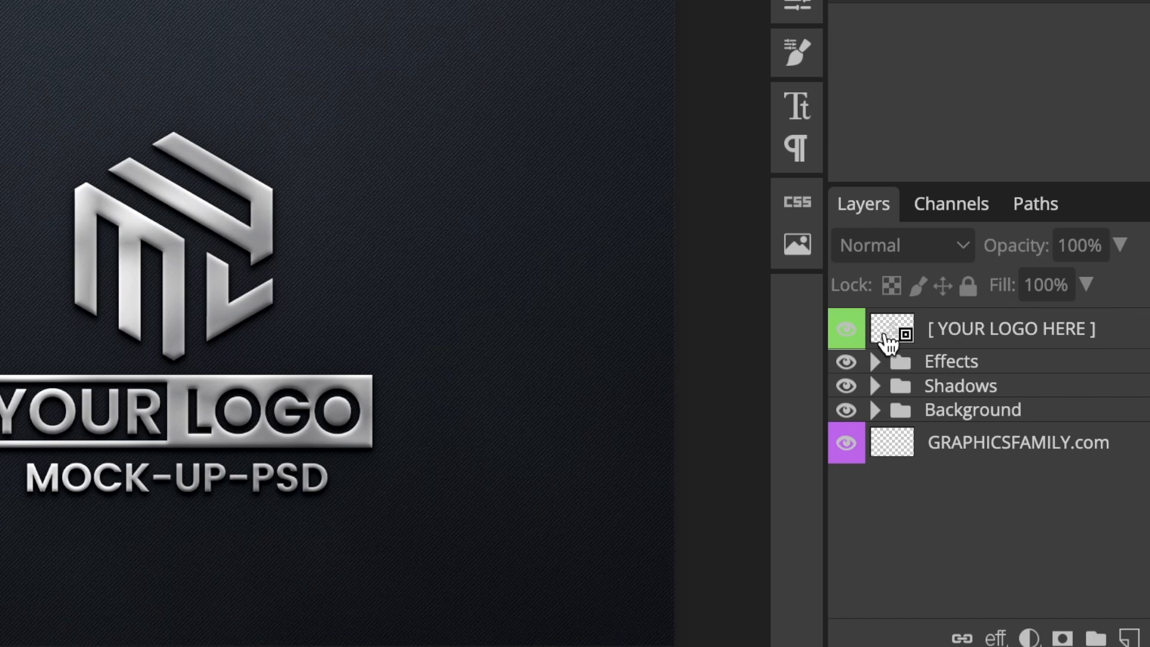
Step: In the [ YOUR LOGO HERE ] smart object, hide the Graphicsfamily layer and place Growing (1).png scaled to 237.60% across the canvas width
double_click(886, 335)
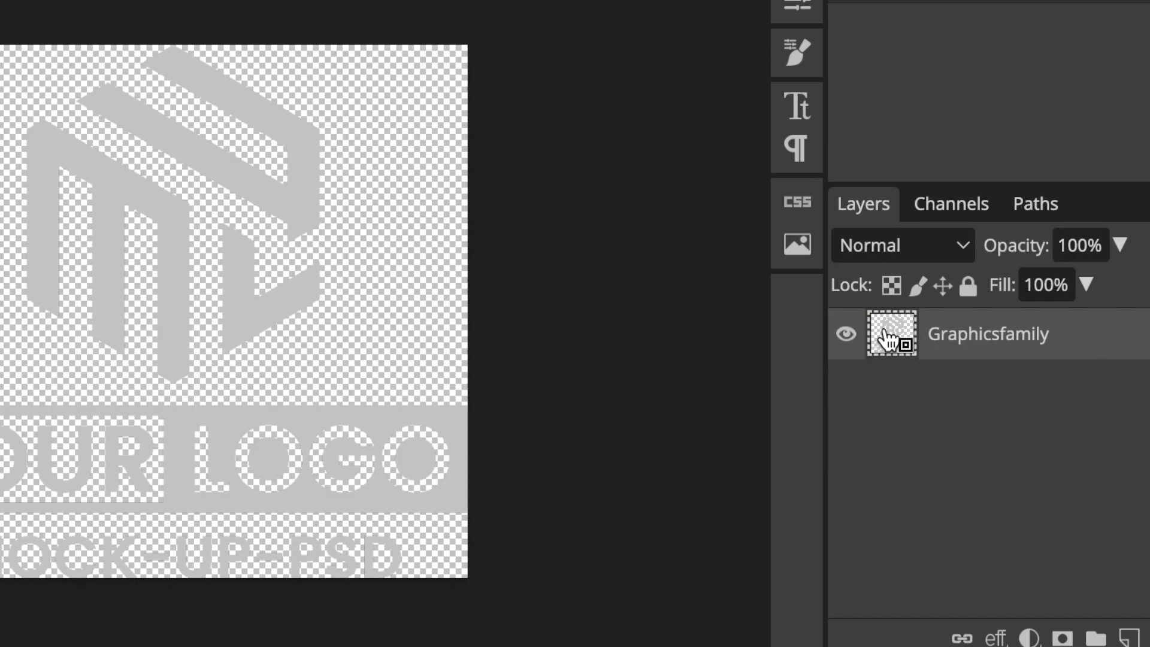
click(847, 336)
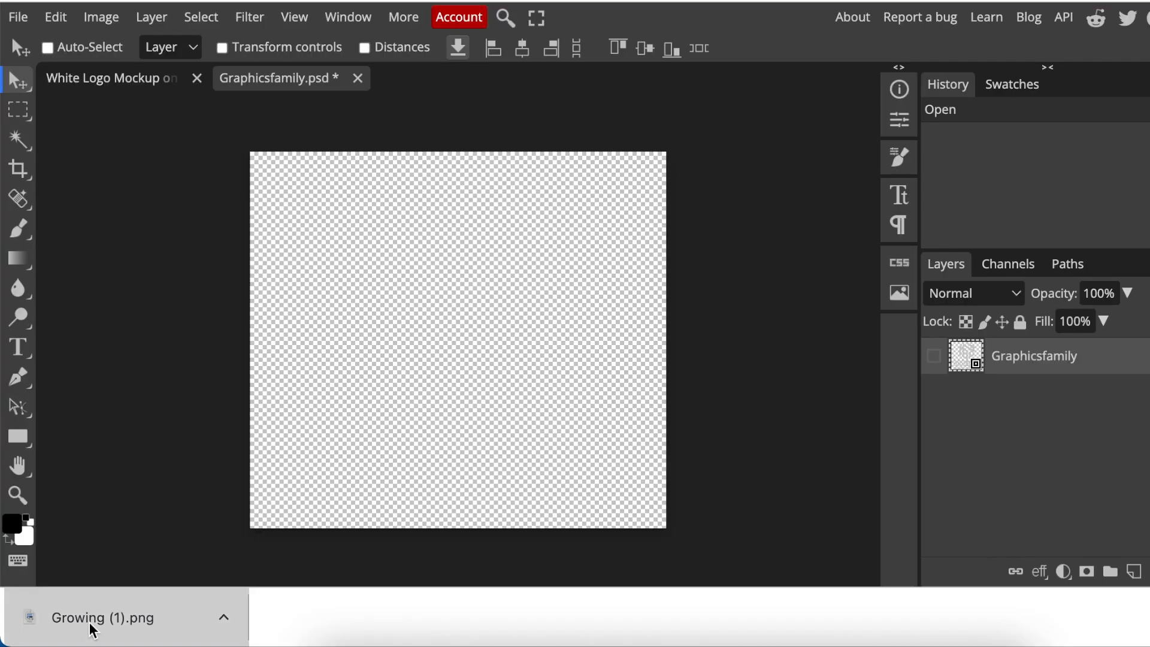
drag(90, 623, 318, 454)
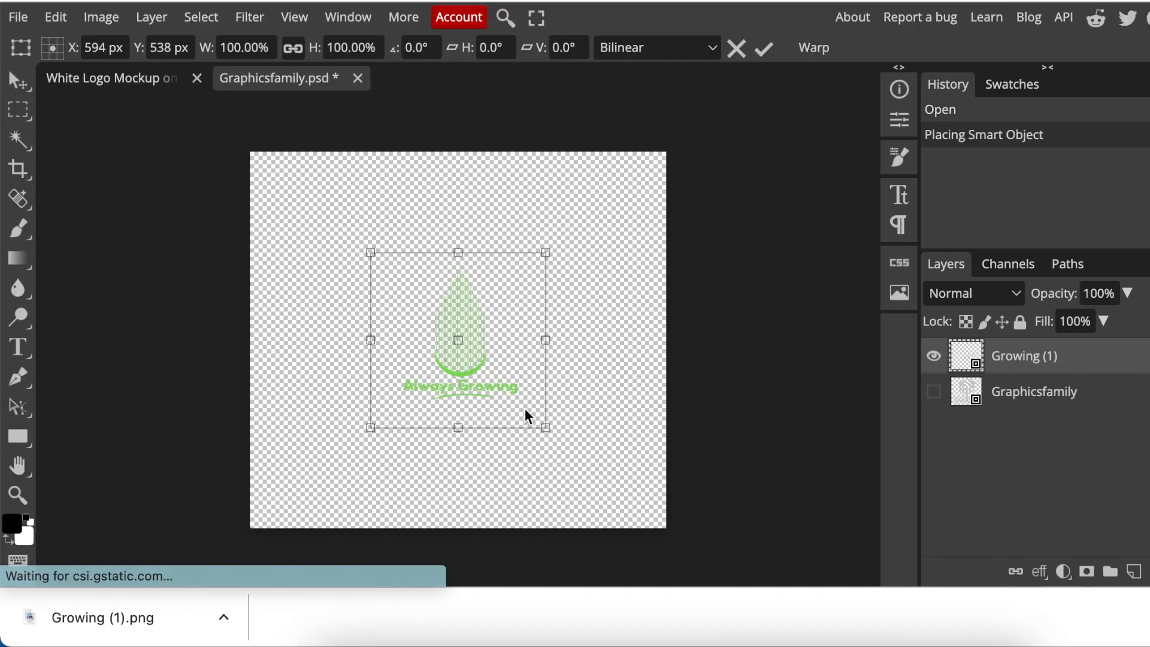
drag(533, 418, 712, 586)
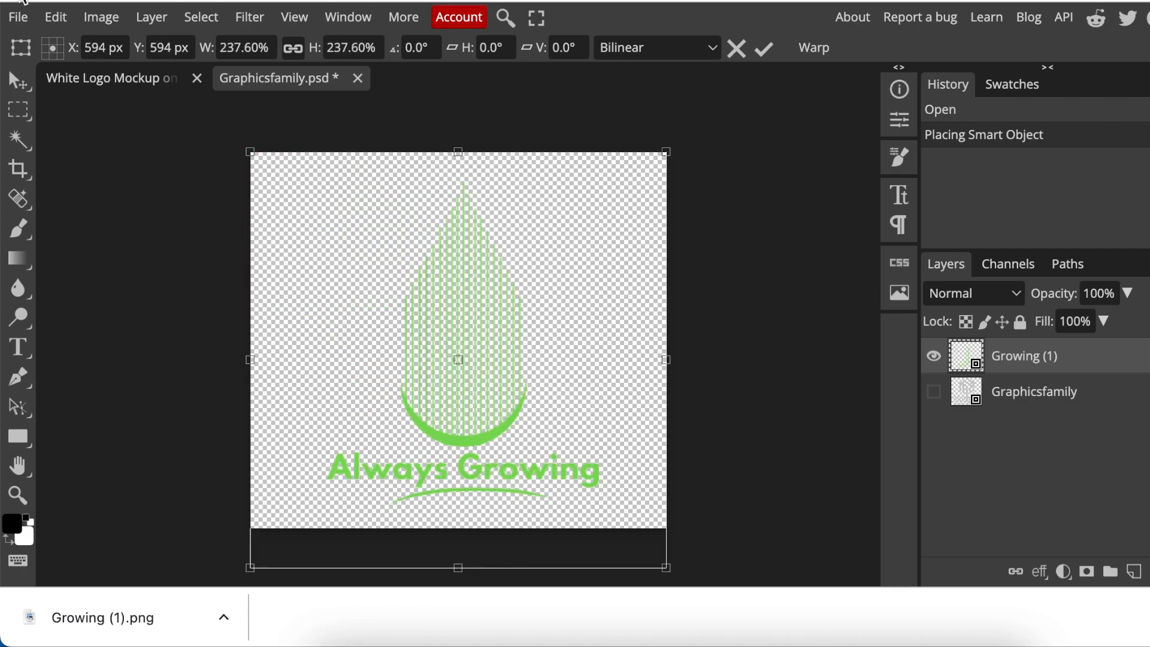
Step: Save the edited smart object and return to the White Logo Mockup document
click(18, 17)
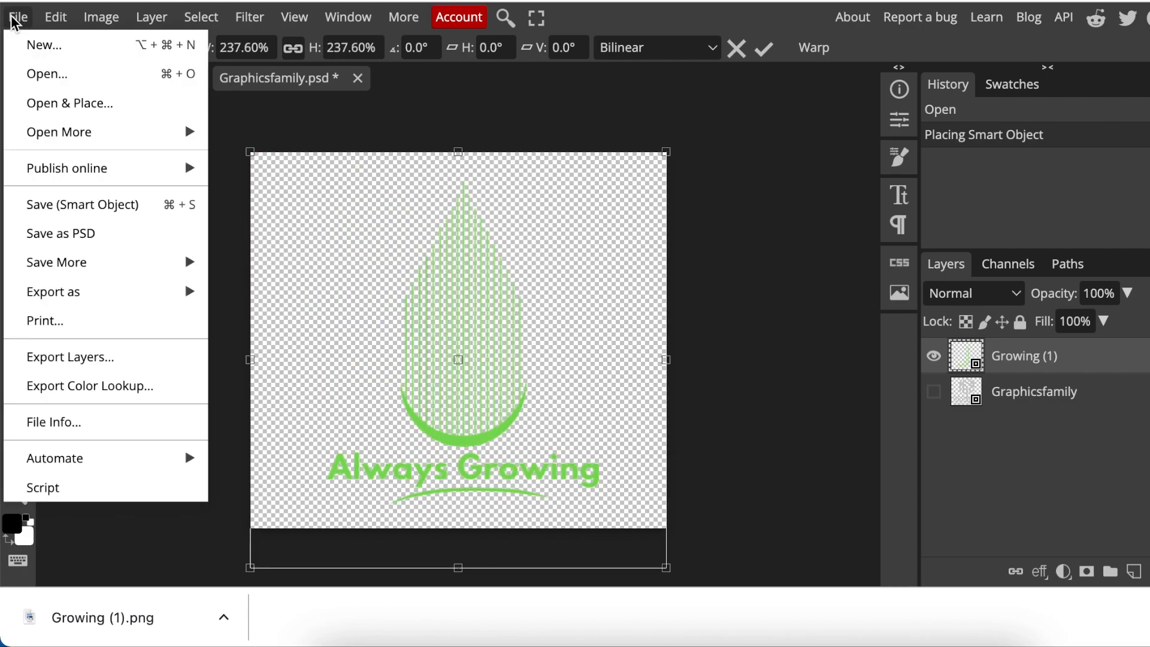
click(76, 205)
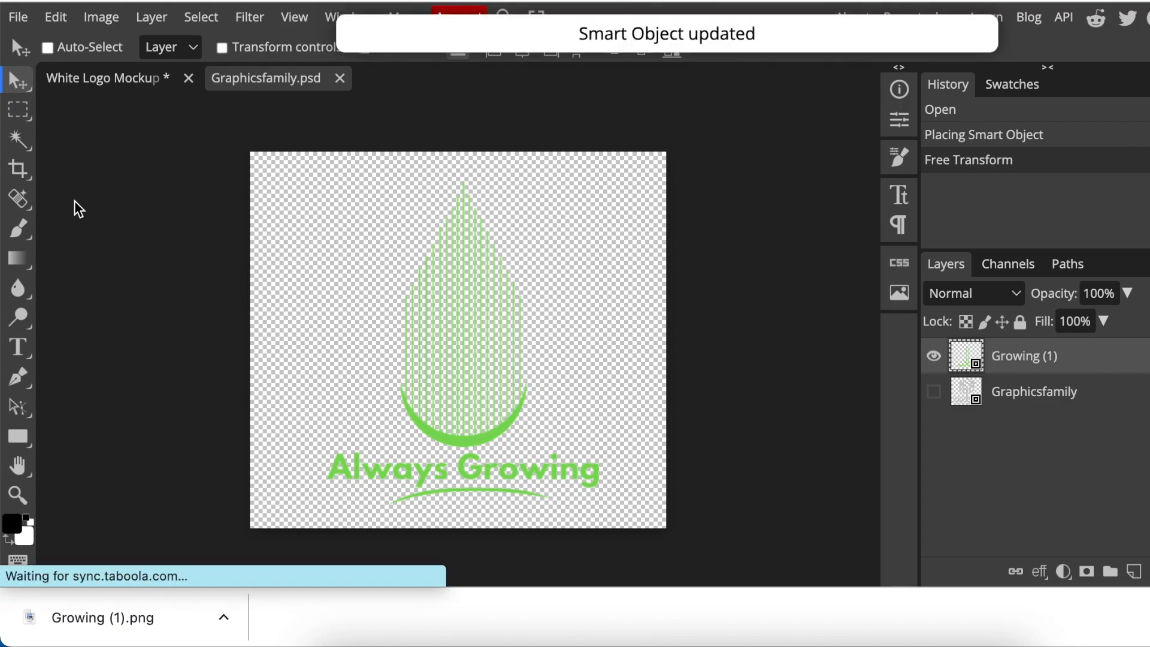
click(117, 90)
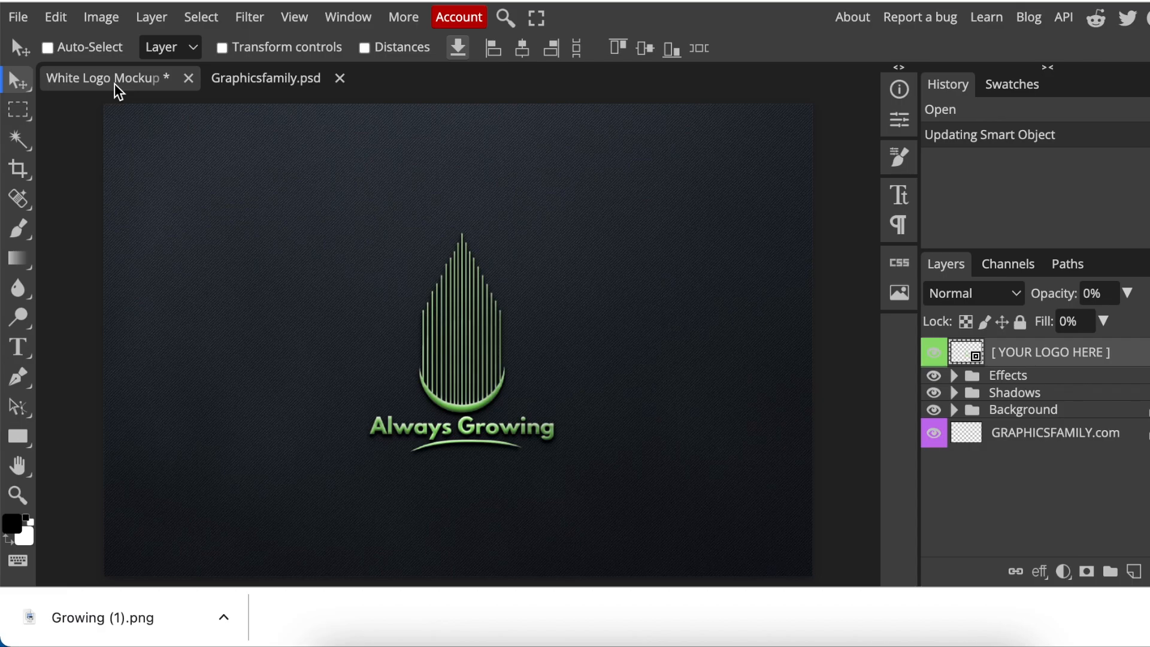
Step: Export the mockup as a PNG with a width of 700 px at linked proportions
click(18, 24)
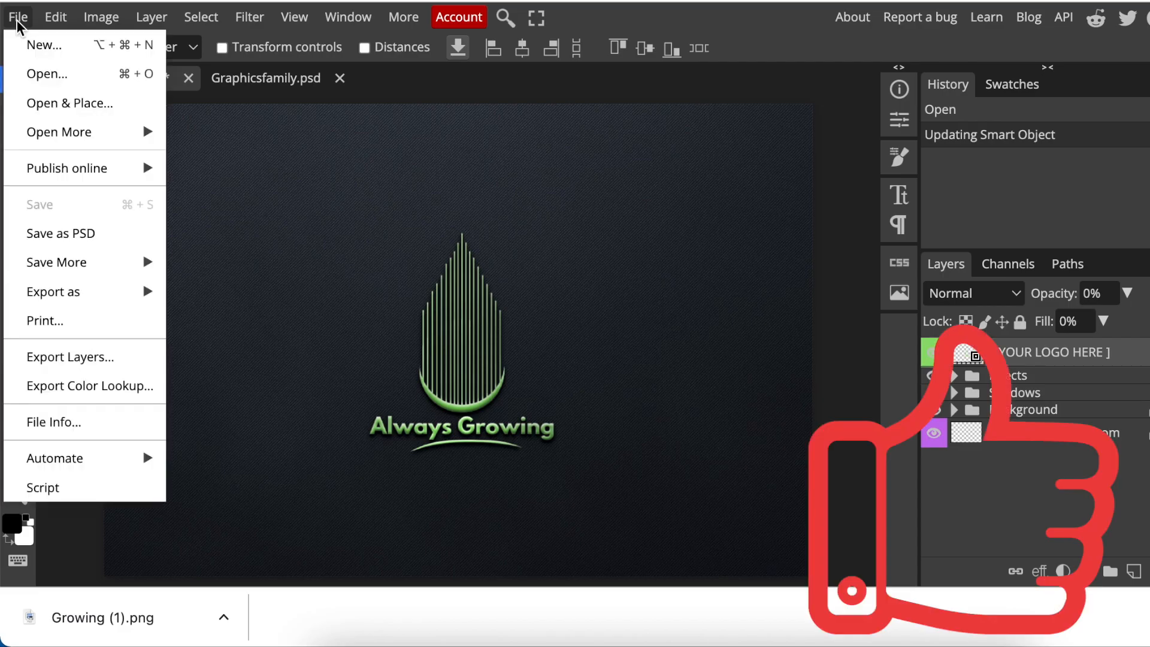
mouse_move(74, 296)
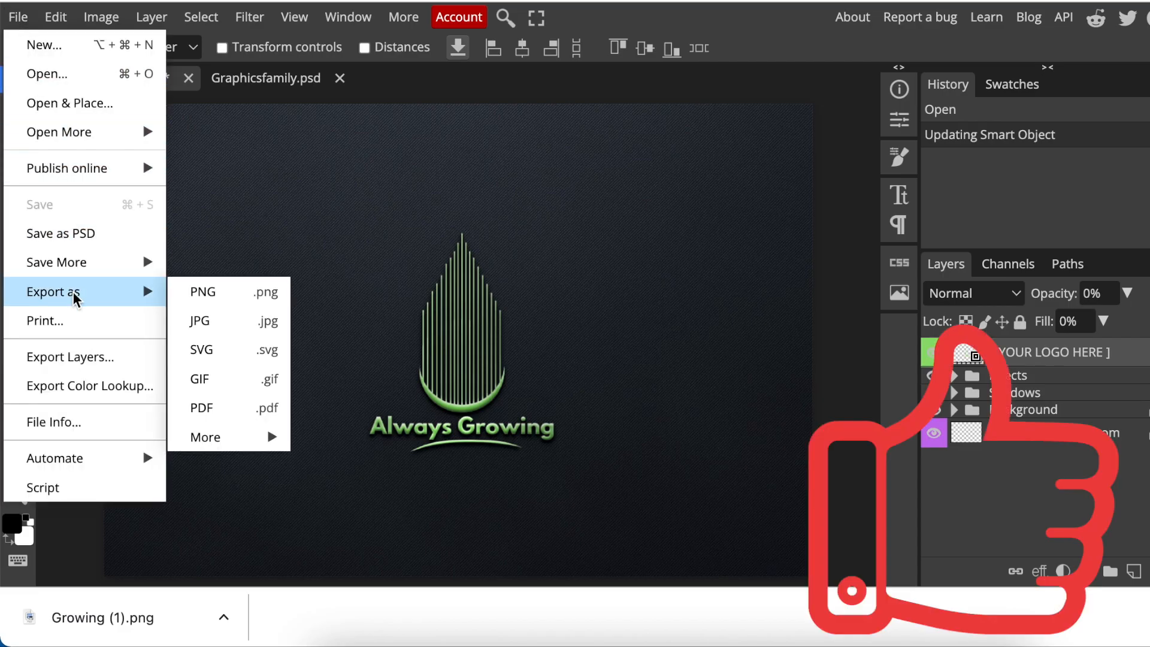
click(204, 292)
click(677, 144)
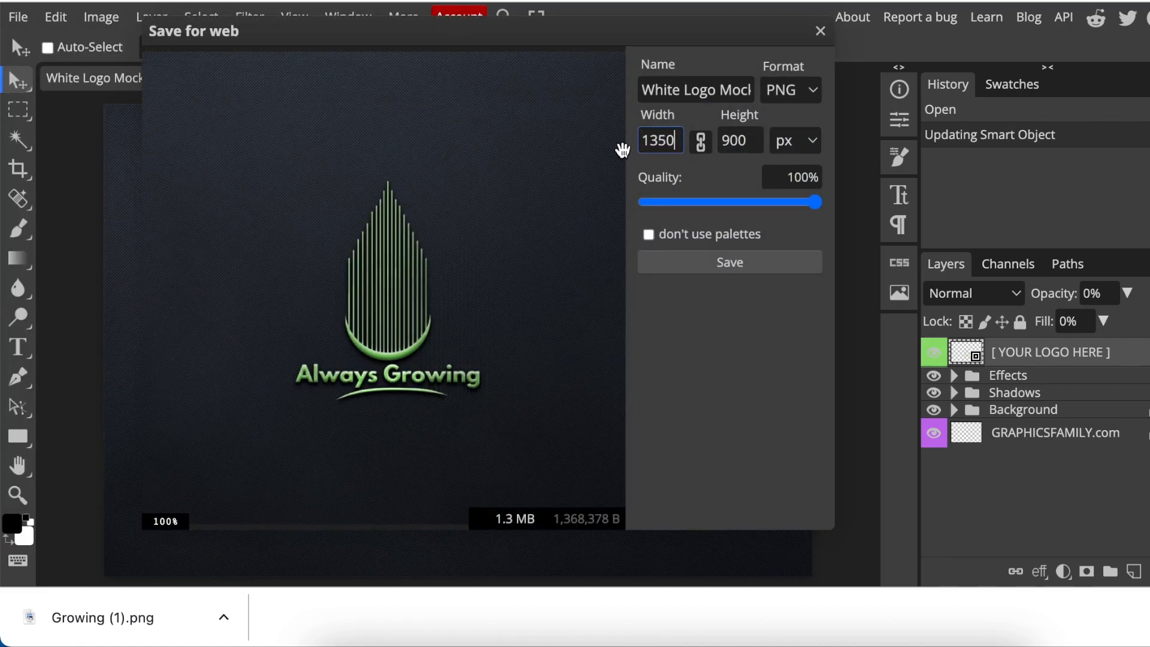
drag(679, 142, 643, 140)
text(700)
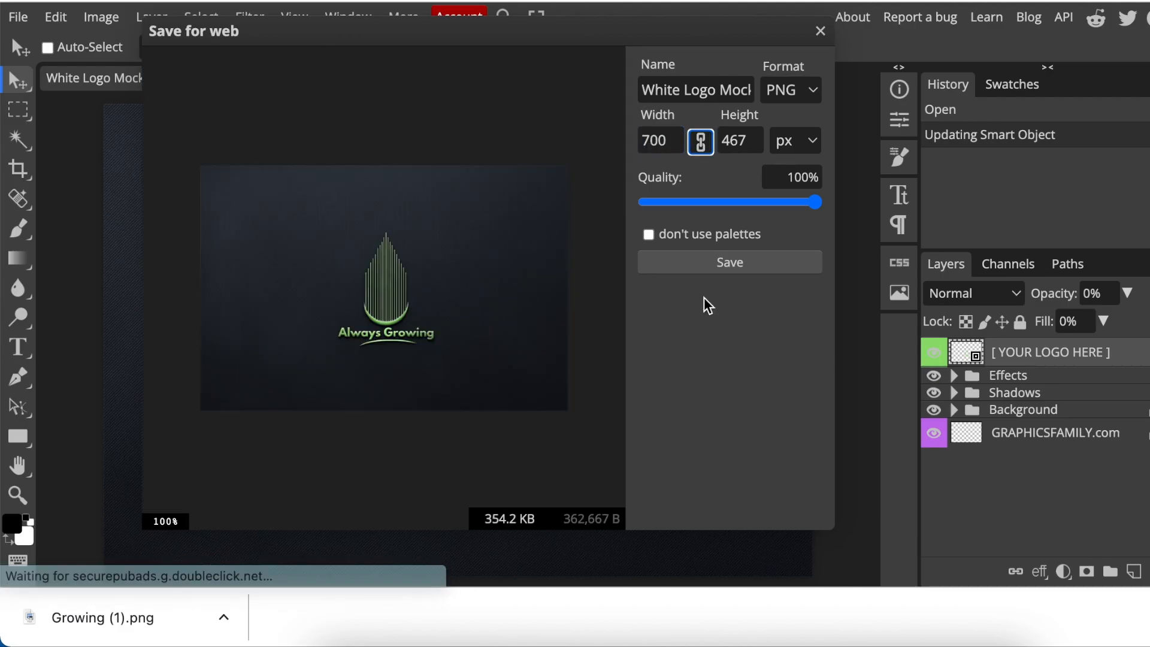
click(740, 264)
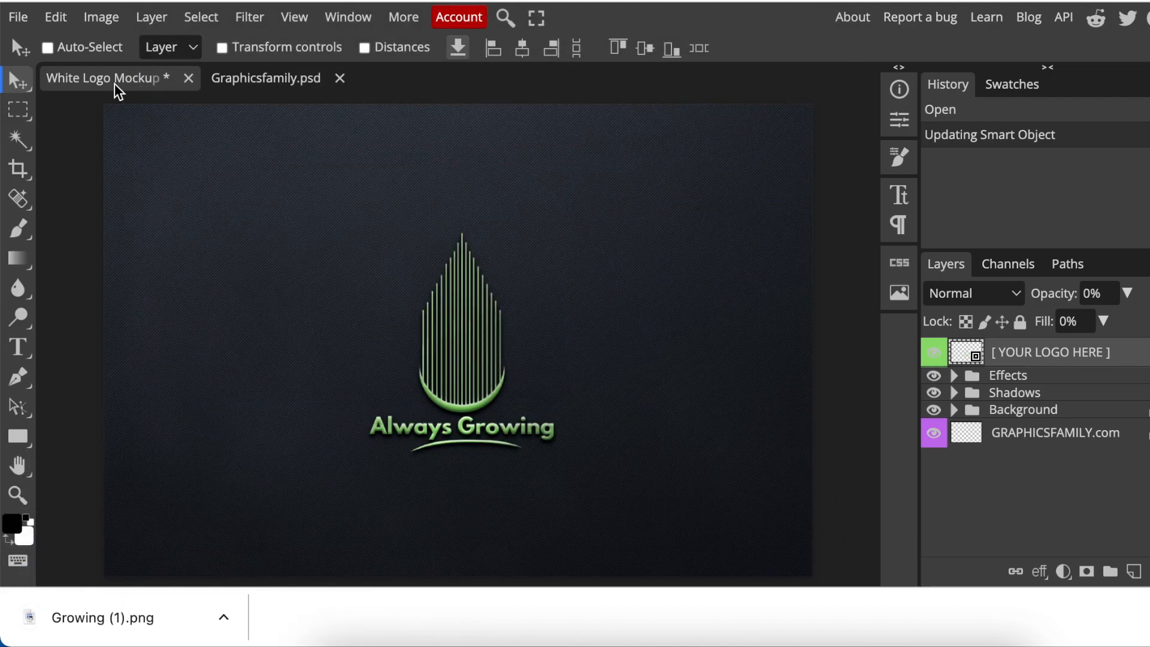